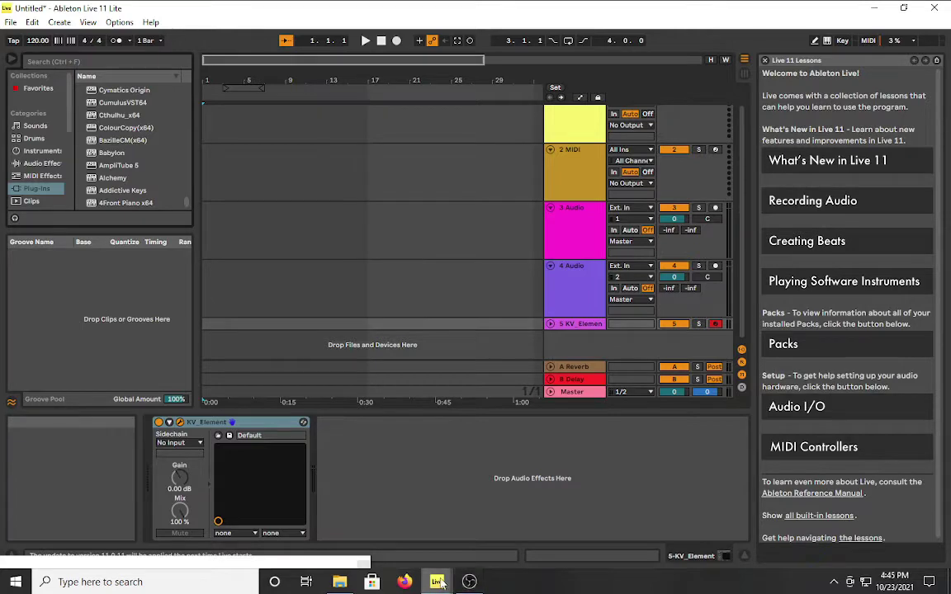
Bring up the Vital window and load the Basic Shapes wavetable into oscillator 1
{"action": "mouse_move", "coordinate": [437, 582]}
{"action": "left_click", "coordinate": [477, 528]}
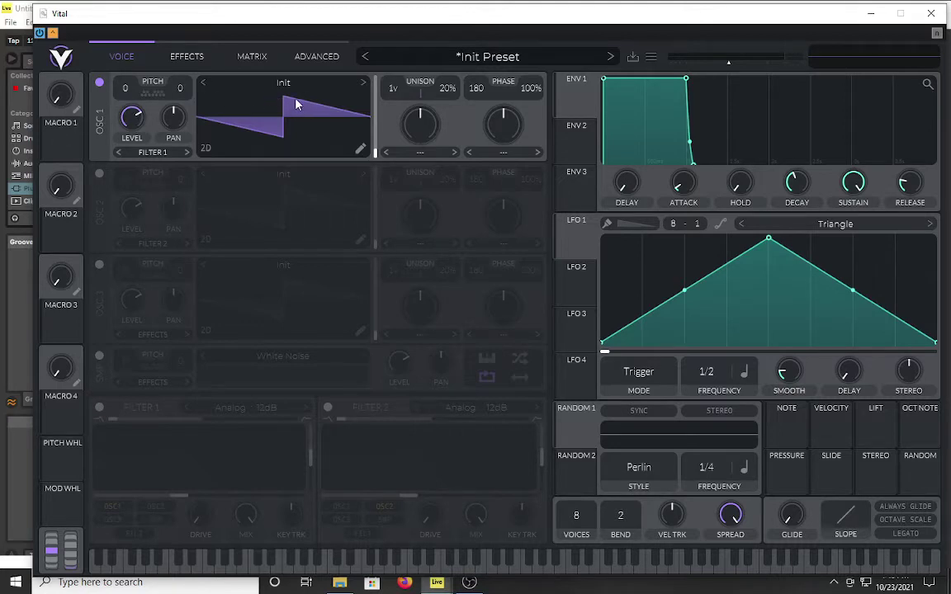
{"action": "left_click", "coordinate": [325, 88]}
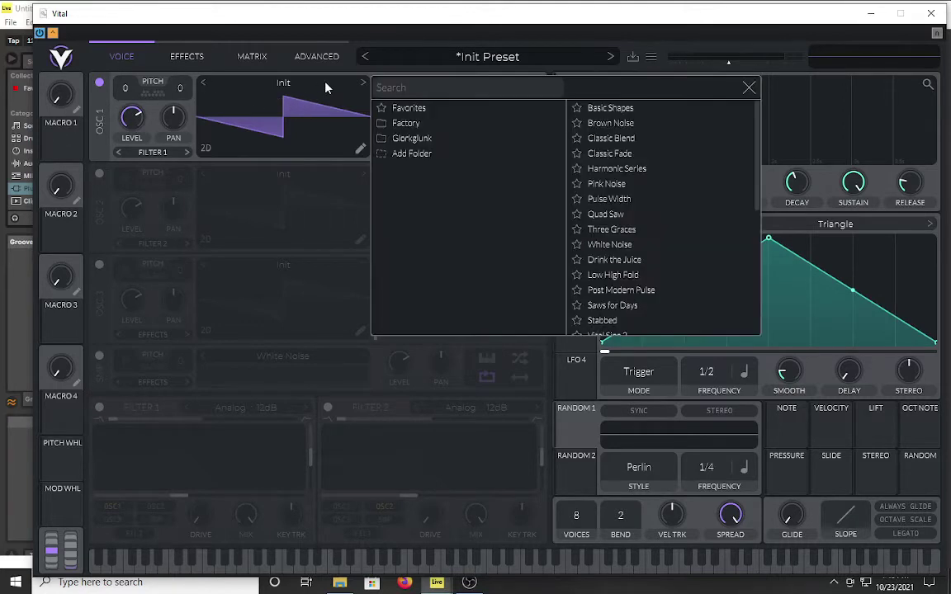
{"action": "left_click", "coordinate": [615, 112]}
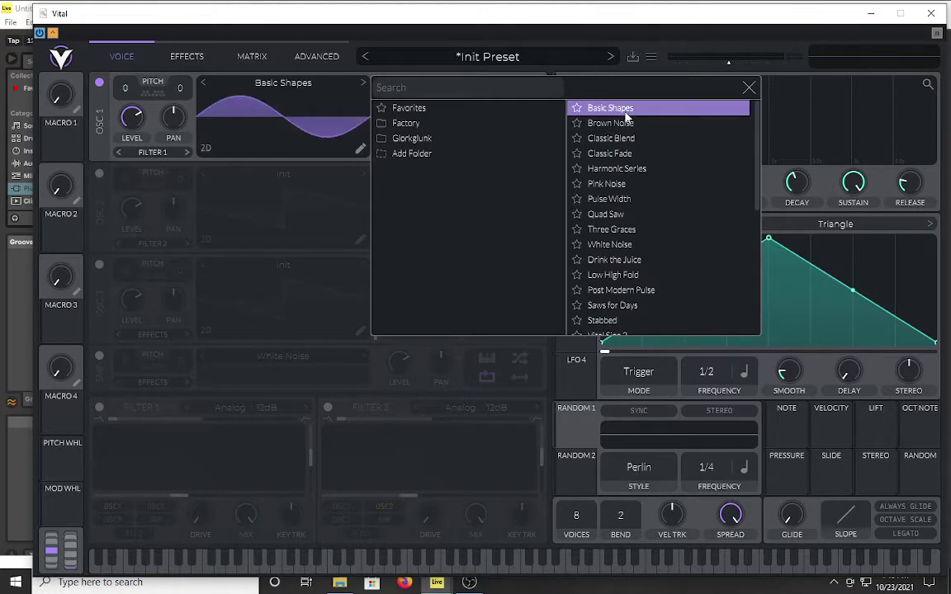
{"action": "left_click", "coordinate": [213, 100]}
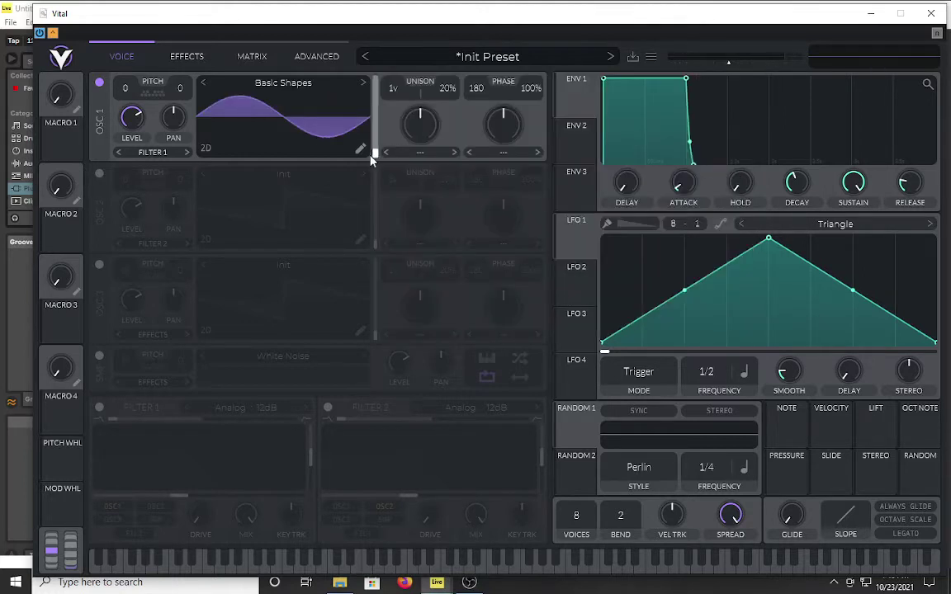
Move oscillator 1's wave frame to the saw shape, set its fine tune to -4, and use 3 unison voices with 2% detune
{"action": "left_click_drag", "start_coordinate": [375, 157], "coordinate": [375, 121]}
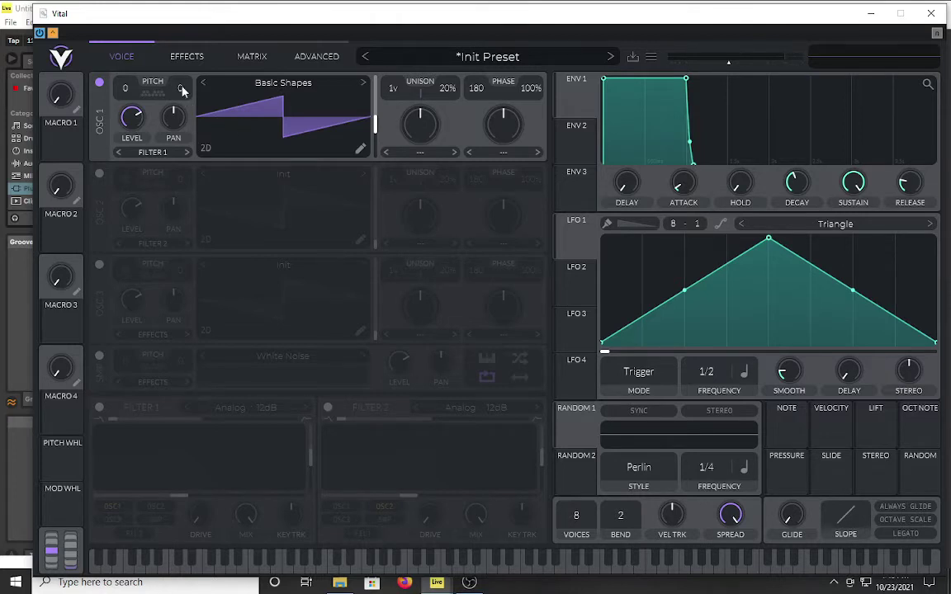
{"action": "left_click_drag", "start_coordinate": [183, 90], "coordinate": [182, 97]}
{"action": "left_click_drag", "start_coordinate": [449, 97], "coordinate": [450, 136]}
Enable oscillator 2 and give it 4 unison voices with about 4% detune
{"action": "left_click", "coordinate": [99, 174]}
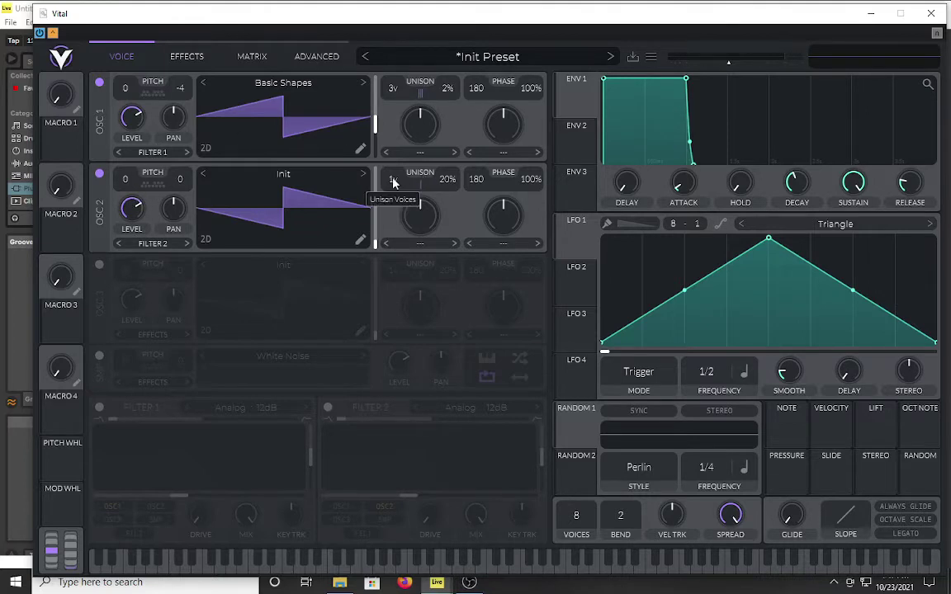
{"action": "left_click_drag", "start_coordinate": [393, 181], "coordinate": [393, 177]}
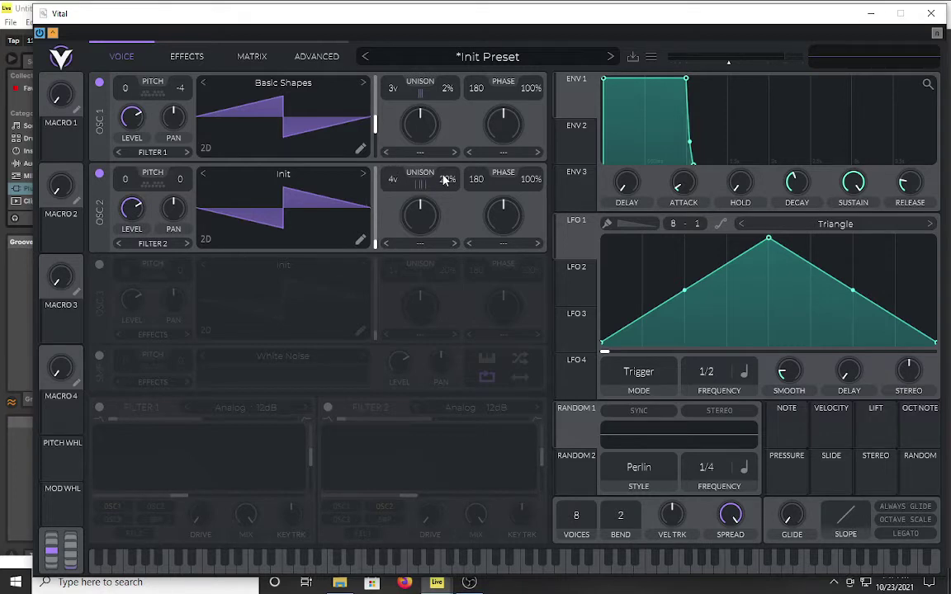
{"action": "left_click_drag", "start_coordinate": [443, 183], "coordinate": [444, 193]}
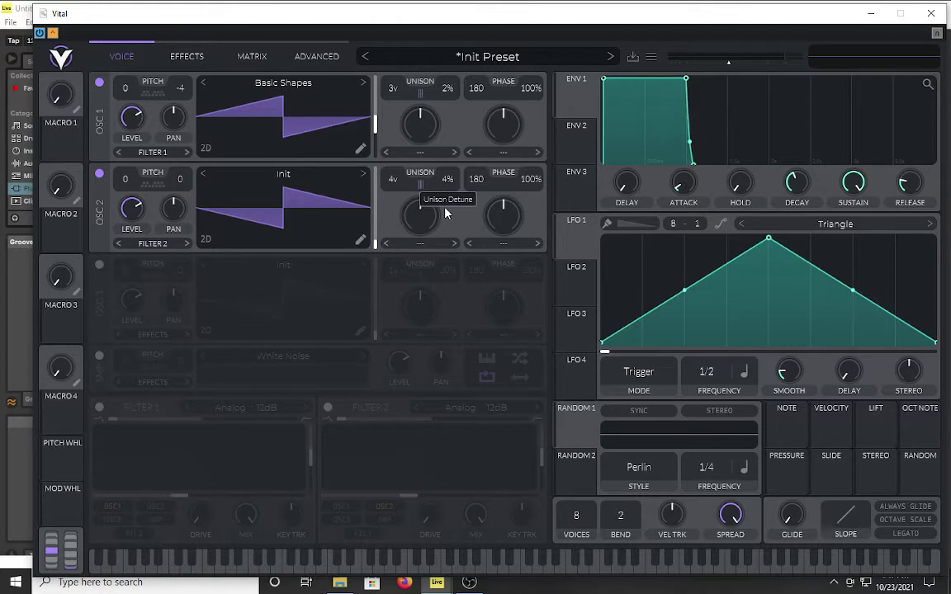
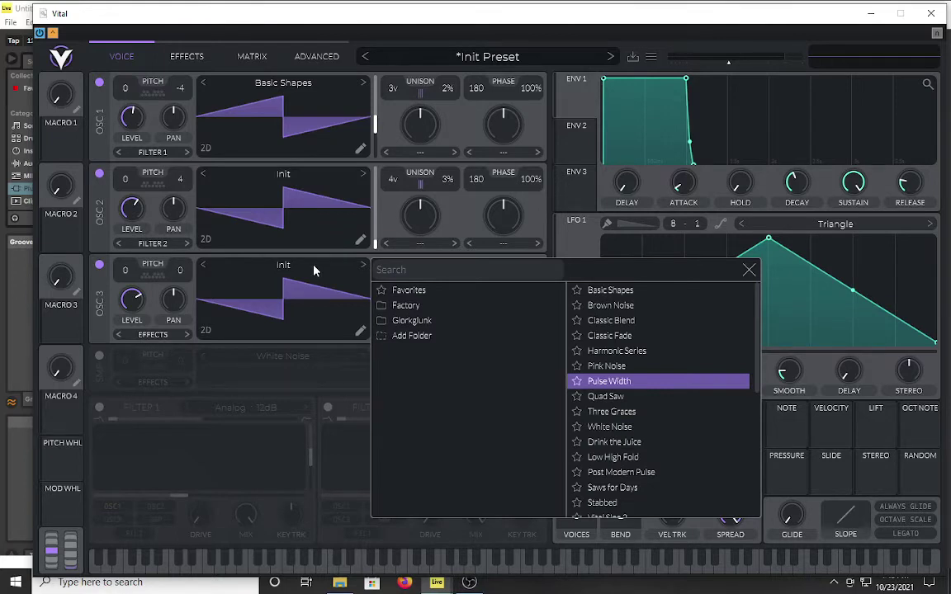
Load the Pulse Width wavetable into oscillator 3 and lower the oscillator's level to about the knob's midpoint
{"action": "left_click", "coordinate": [666, 382]}
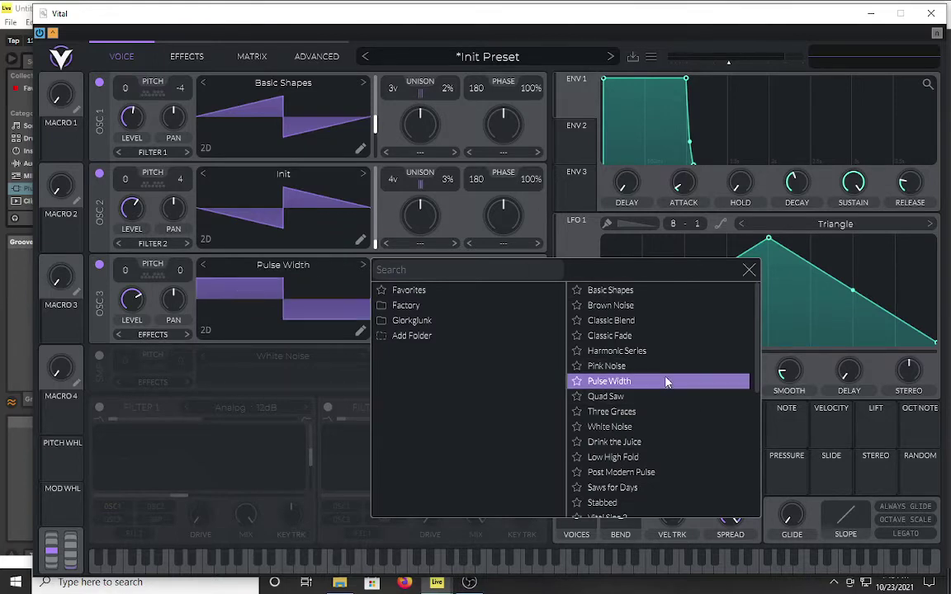
{"action": "left_click", "coordinate": [747, 269]}
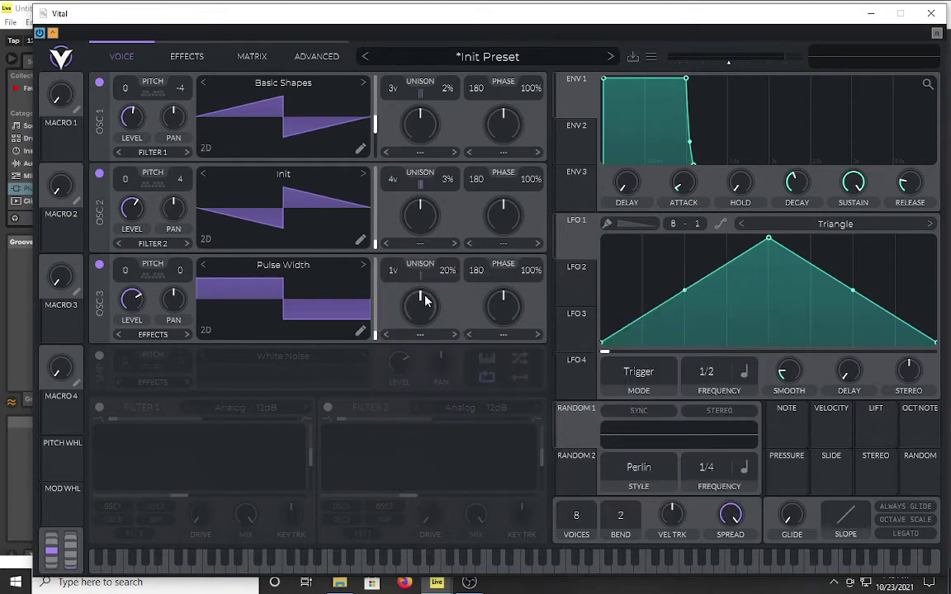
{"action": "mouse_move", "coordinate": [380, 334]}
{"action": "left_mouse_down"}
{"action": "mouse_move", "coordinate": [368, 240]}
{"action": "mouse_move", "coordinate": [378, 346]}
{"action": "left_mouse_up"}
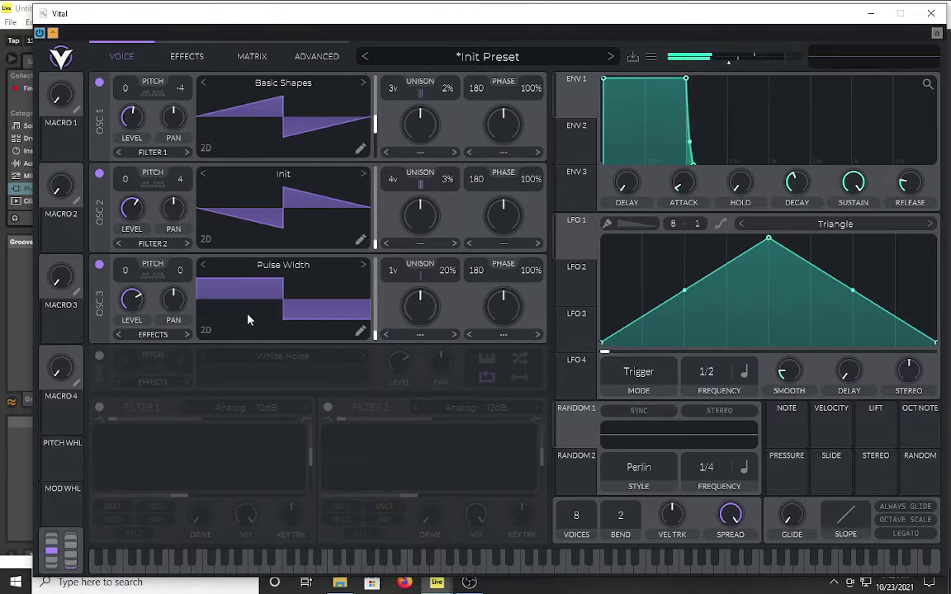
{"action": "left_click_drag", "start_coordinate": [138, 307], "coordinate": [138, 334]}
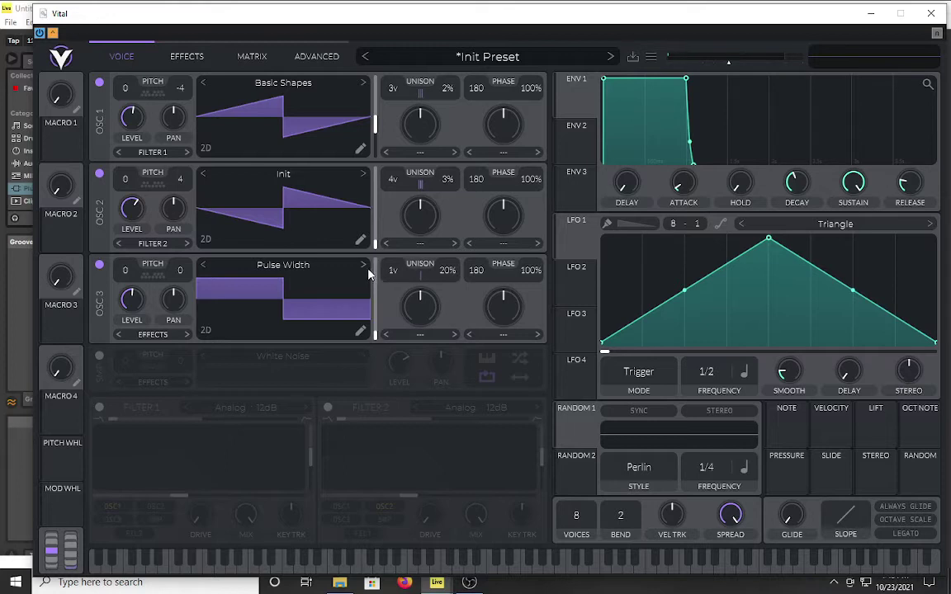
Set oscillator 3 to 2 unison voices with 5% detune and a fine tune of -7
{"action": "left_click_drag", "start_coordinate": [390, 275], "coordinate": [388, 265]}
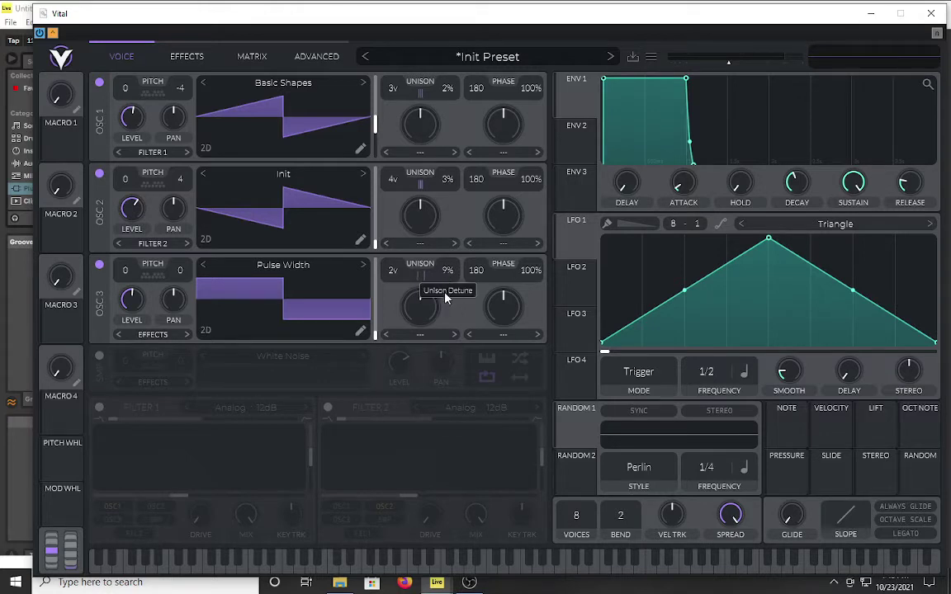
{"action": "left_click_drag", "start_coordinate": [444, 311], "coordinate": [444, 314]}
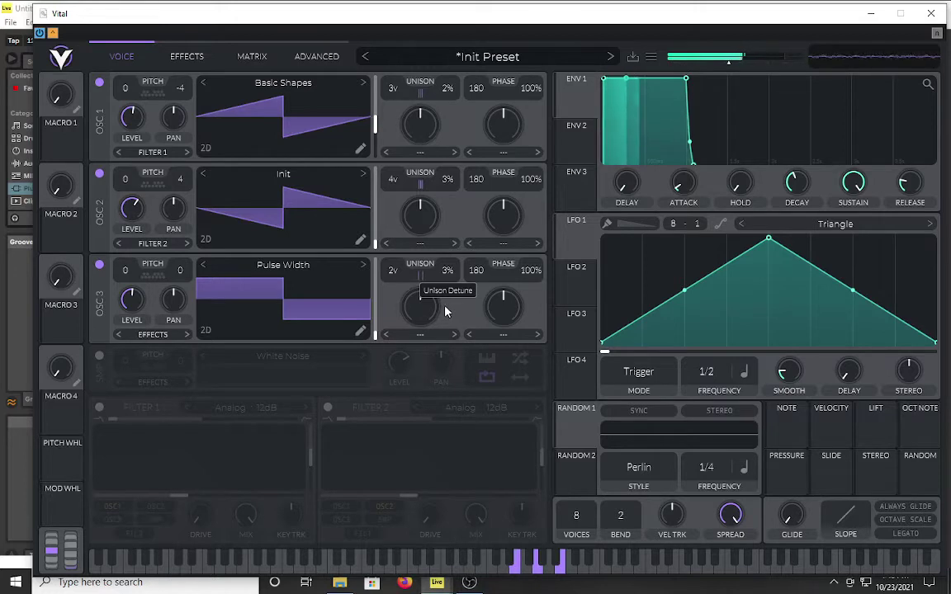
{"action": "left_click_drag", "start_coordinate": [445, 307], "coordinate": [444, 302]}
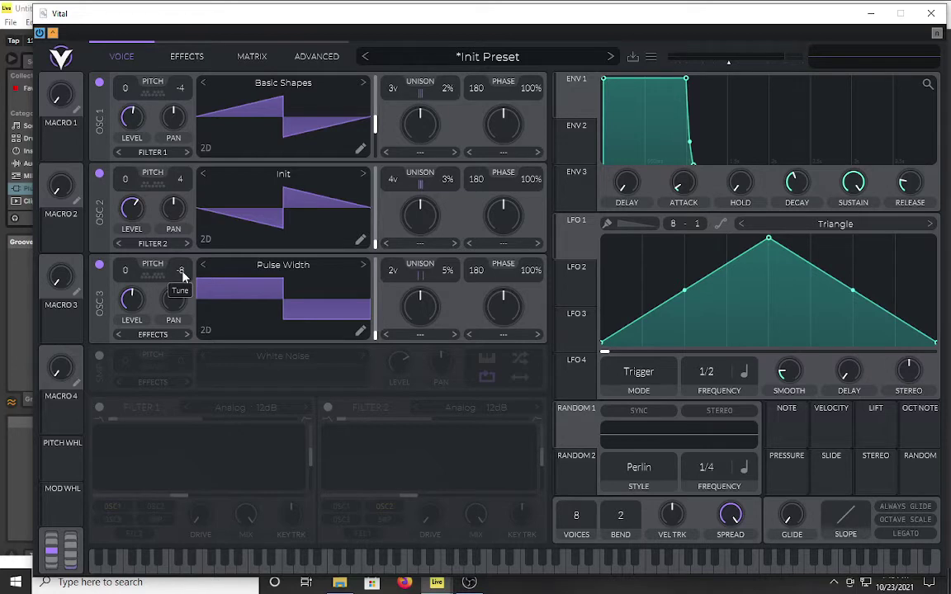
{"action": "scroll", "coordinate": [184, 277], "scroll_direction": "up", "scroll_amount": 1}
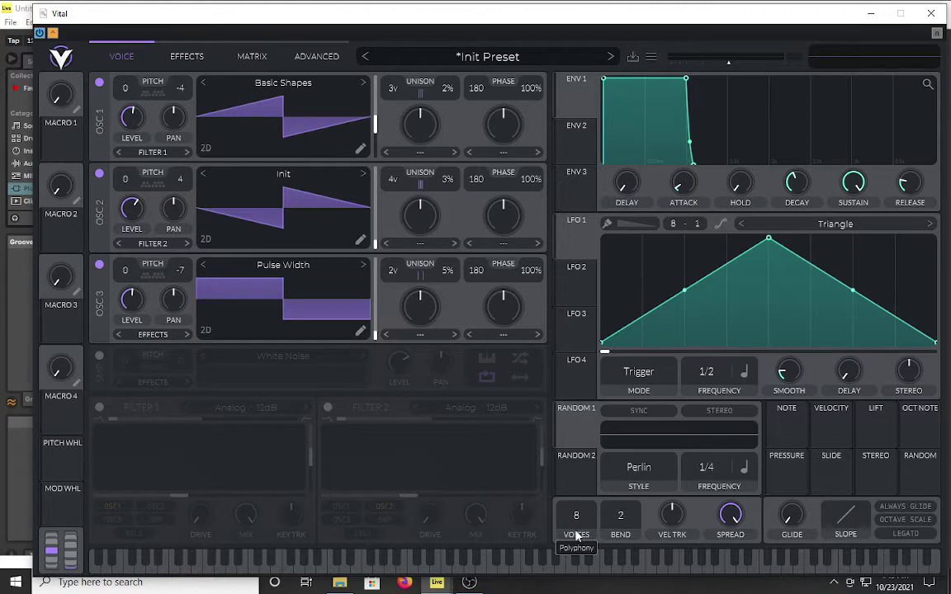
Reduce the synth's polyphony to 1 voice
{"action": "left_click_drag", "start_coordinate": [576, 516], "coordinate": [577, 545]}
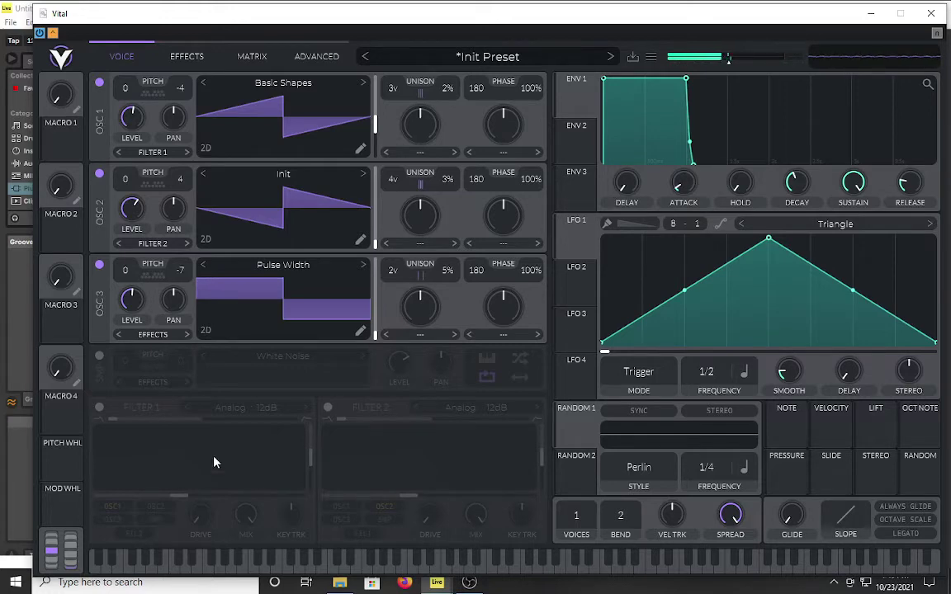
{"action": "left_click", "coordinate": [871, 13]}
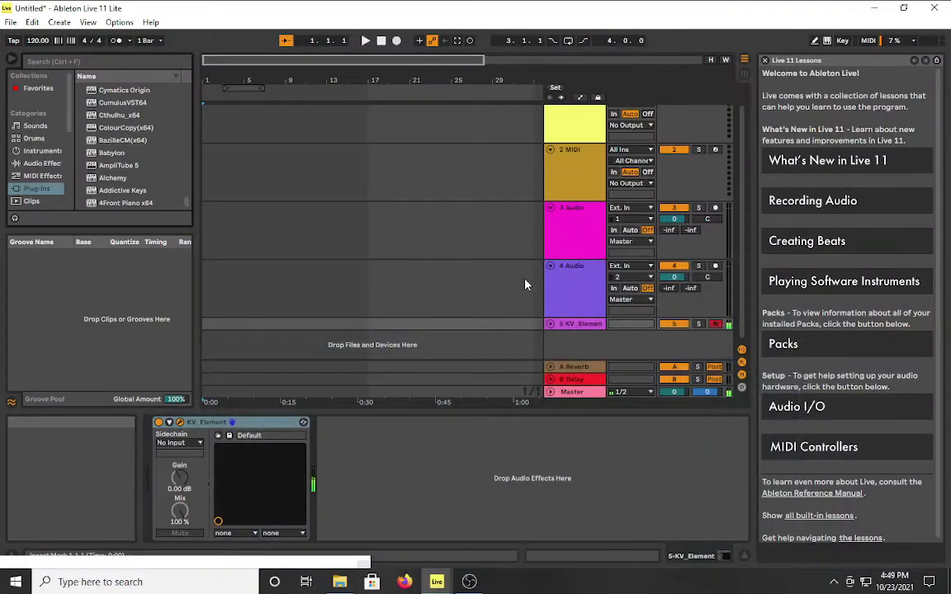
{"action": "key", "text": "Tab"}
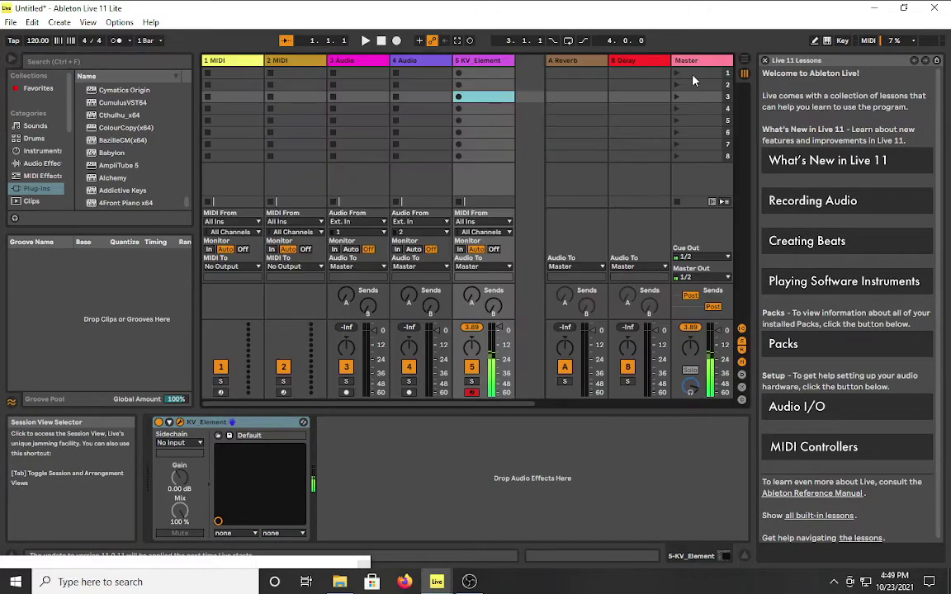
{"action": "key", "text": "Tab"}
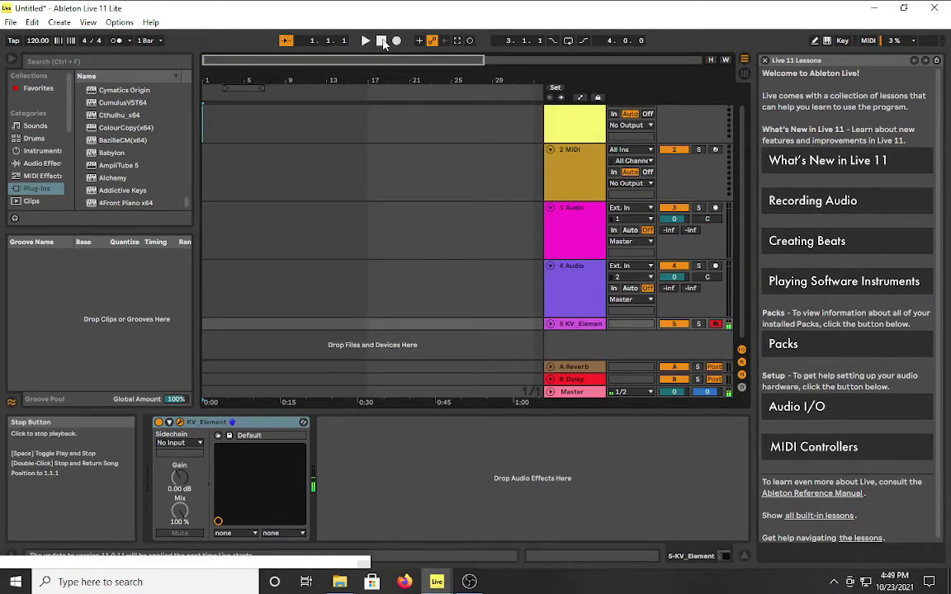
{"action": "left_click", "coordinate": [467, 578]}
{"action": "left_click", "coordinate": [437, 582]}
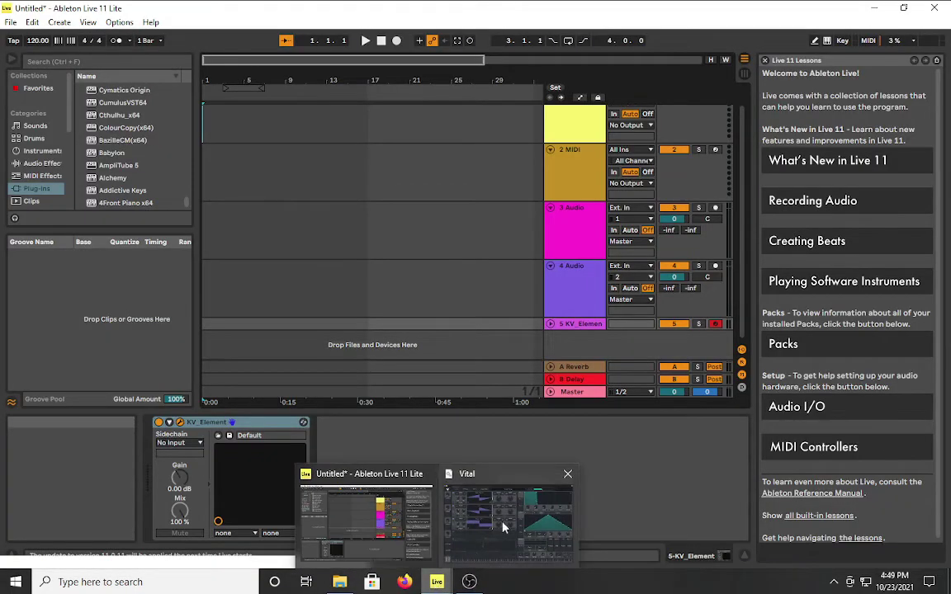
{"action": "left_click", "coordinate": [452, 469]}
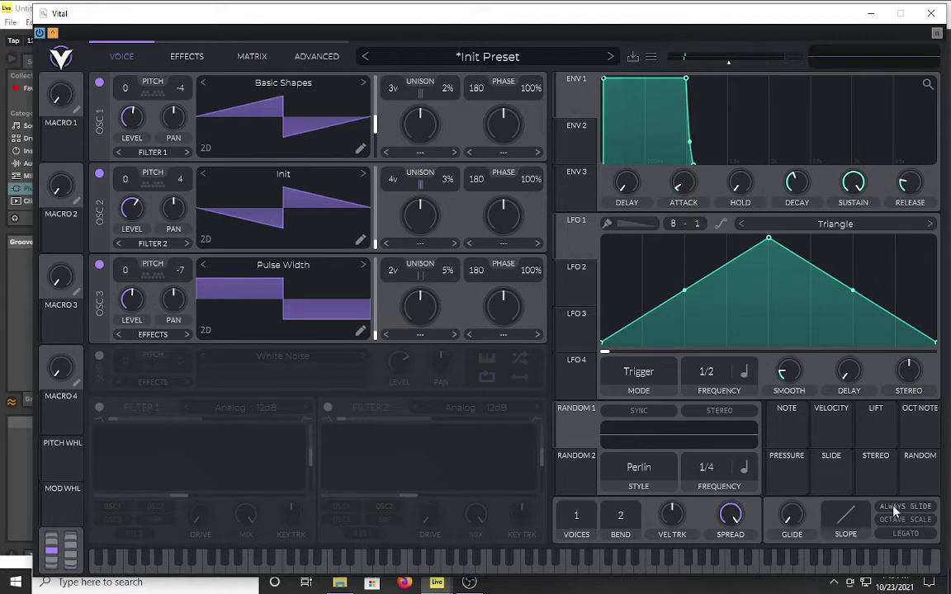
Turn on Always Glide, Octave Scale and Legato for the synth's glide behaviour
{"action": "left_click", "coordinate": [903, 535]}
{"action": "left_click", "coordinate": [897, 534]}
{"action": "left_click", "coordinate": [906, 507]}
Raise the glide time until its knob sits slightly past the midpoint
{"action": "mouse_move", "coordinate": [791, 505]}
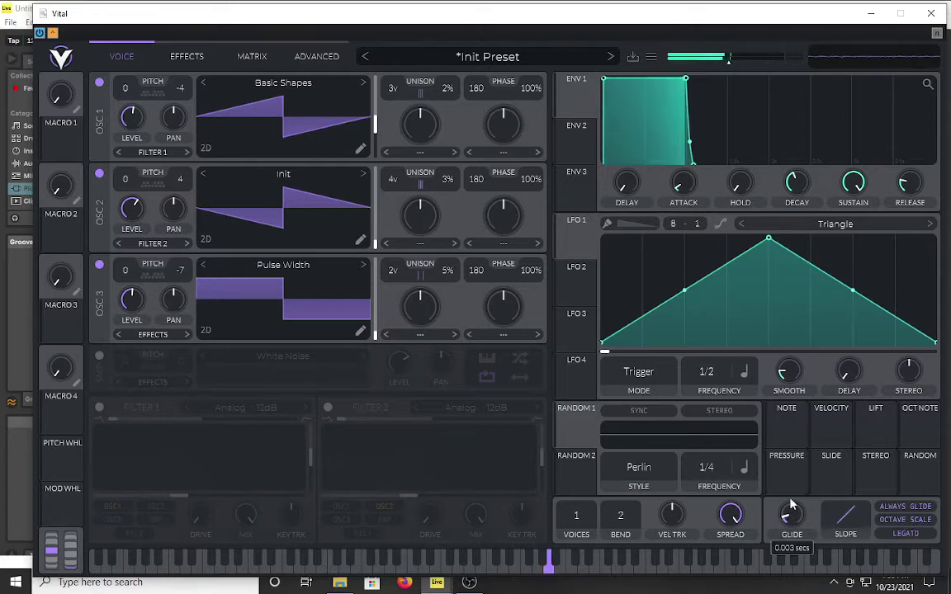
{"action": "left_click_drag", "start_coordinate": [791, 505], "coordinate": [797, 463]}
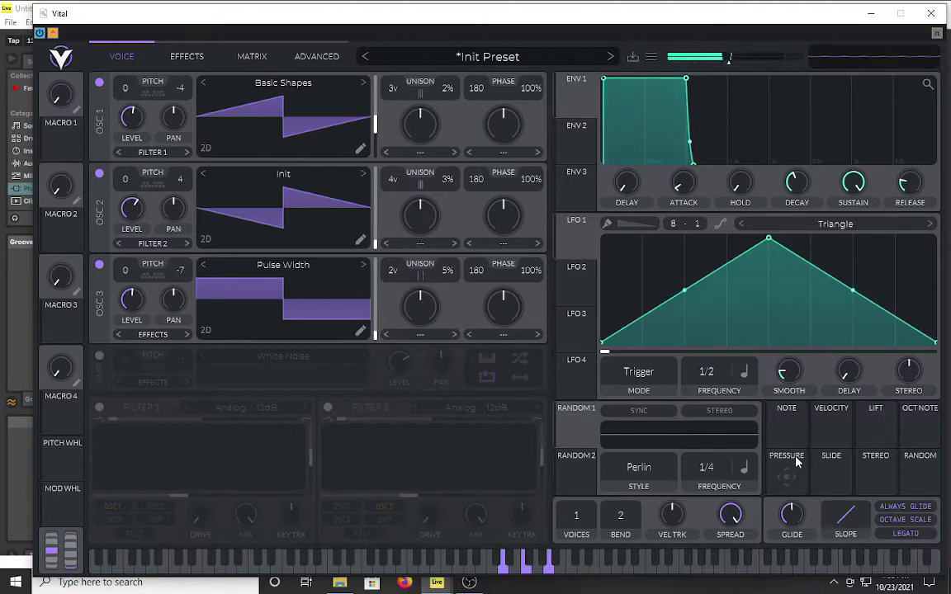
{"action": "mouse_move", "coordinate": [789, 510]}
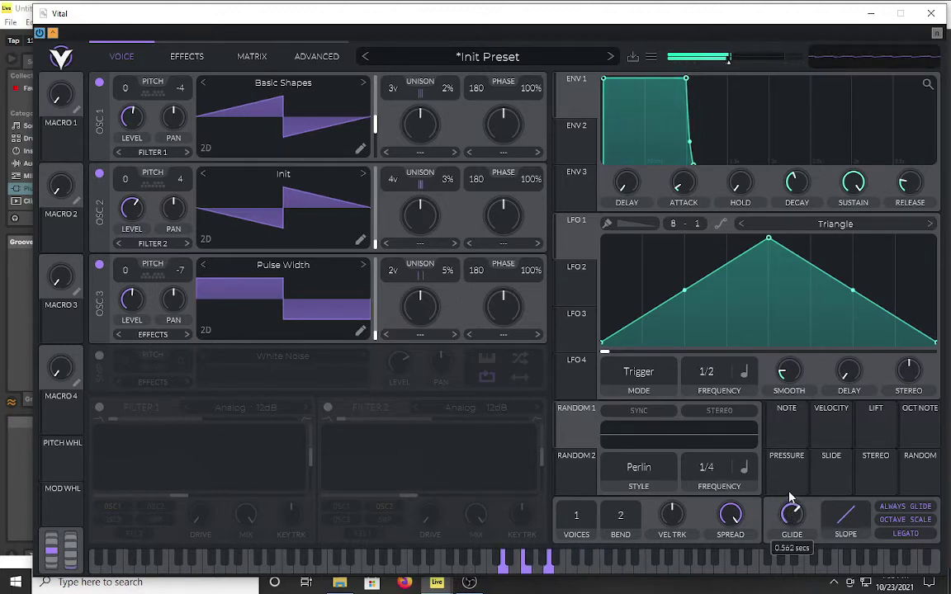
{"action": "left_click_drag", "start_coordinate": [789, 495], "coordinate": [789, 506]}
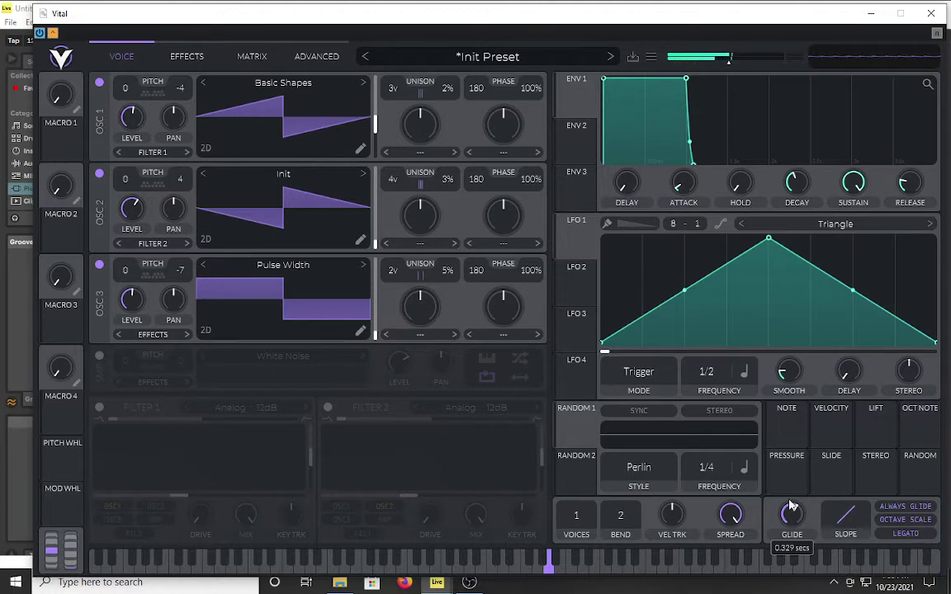
{"action": "left_click_drag", "start_coordinate": [789, 505], "coordinate": [792, 514]}
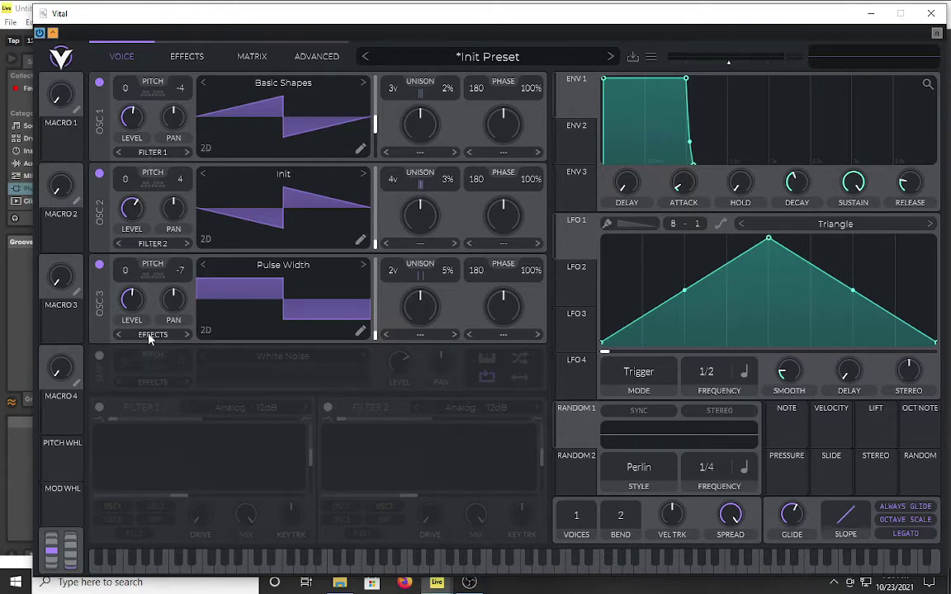
Route oscillators 1, 2 and 3 to Filter 1
{"action": "left_click", "coordinate": [142, 244]}
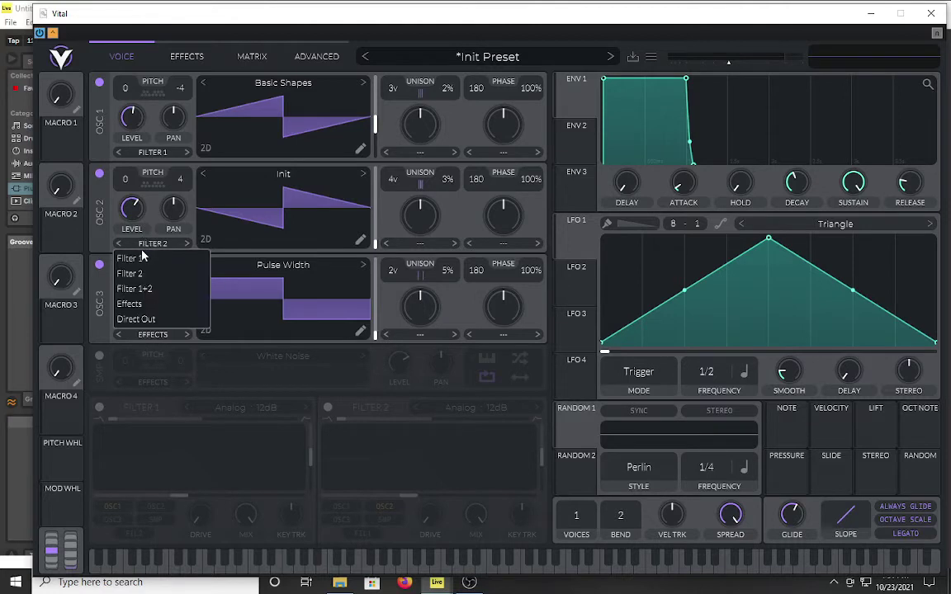
{"action": "left_click", "coordinate": [141, 259]}
{"action": "left_click", "coordinate": [160, 334]}
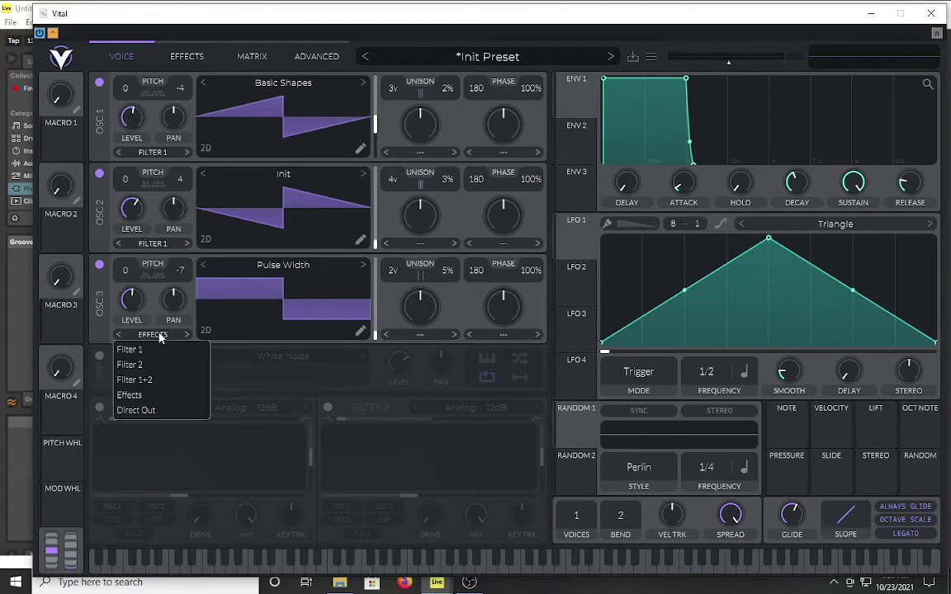
{"action": "left_click", "coordinate": [149, 350]}
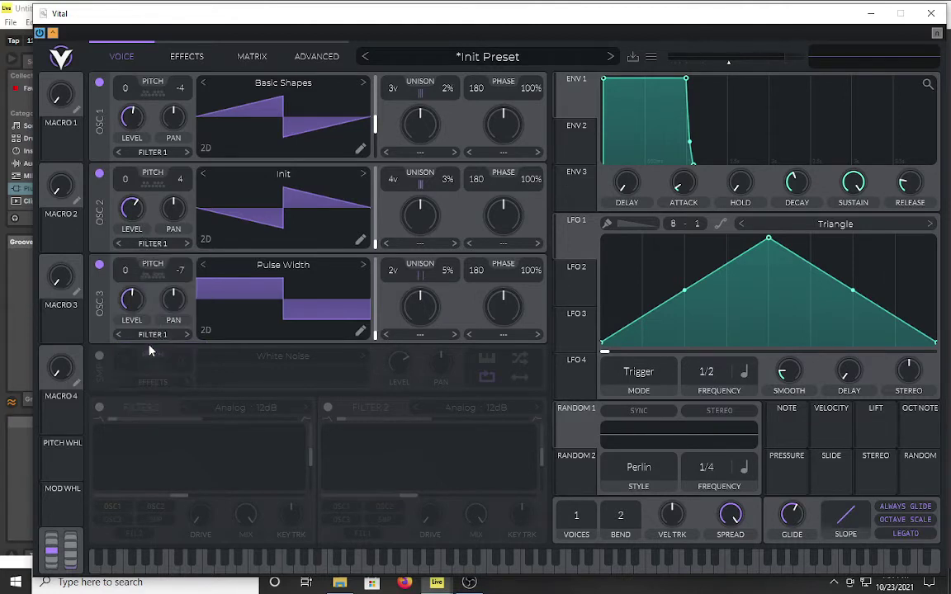
{"action": "left_click", "coordinate": [145, 152]}
{"action": "left_click", "coordinate": [149, 168]}
{"action": "left_click", "coordinate": [145, 244]}
{"action": "left_click", "coordinate": [143, 258]}
{"action": "left_click", "coordinate": [148, 335]}
{"action": "left_click", "coordinate": [141, 349]}
Enable Filter 1 and set its model to Ladder with the 12dB style
{"action": "left_click", "coordinate": [99, 408]}
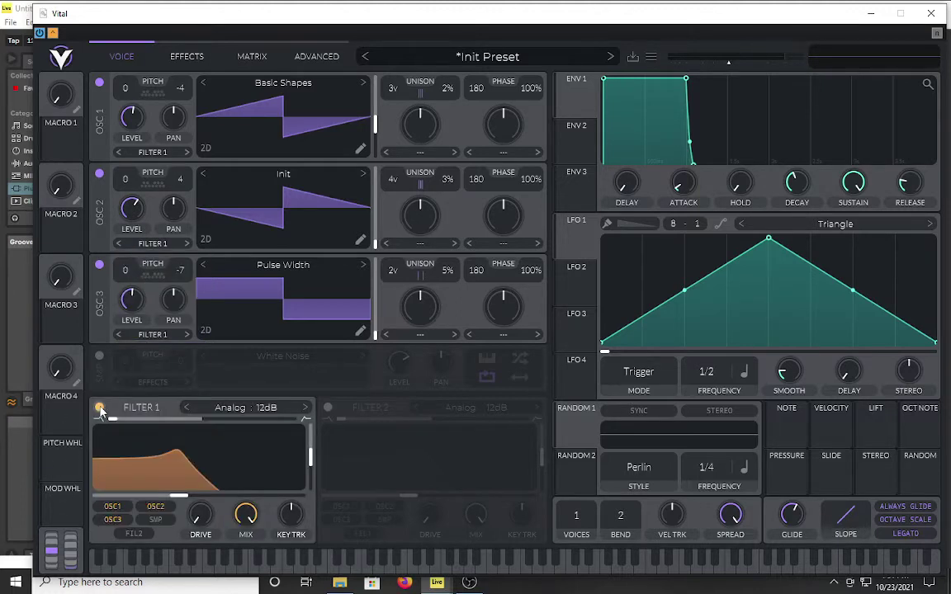
{"action": "left_click", "coordinate": [224, 411]}
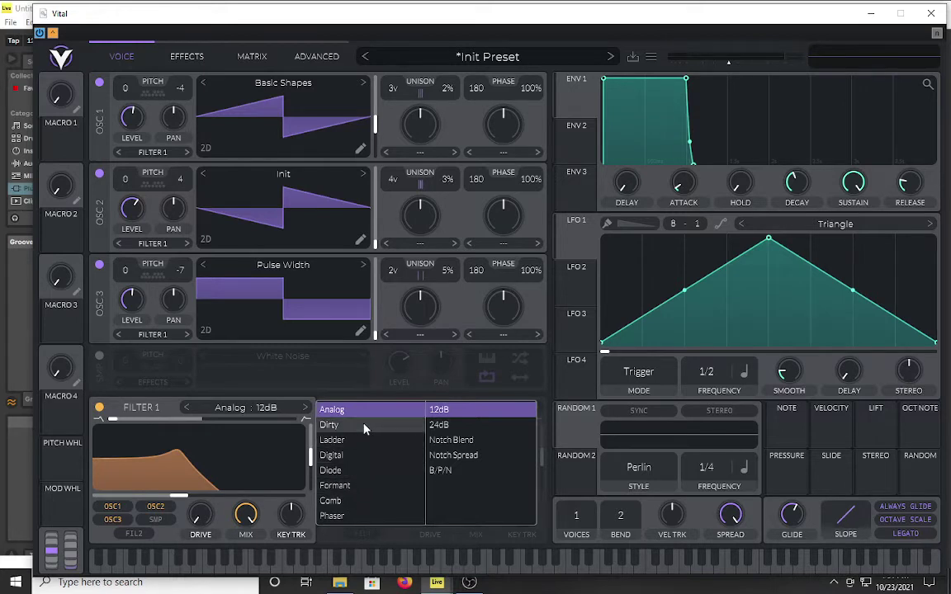
{"action": "left_click", "coordinate": [334, 440]}
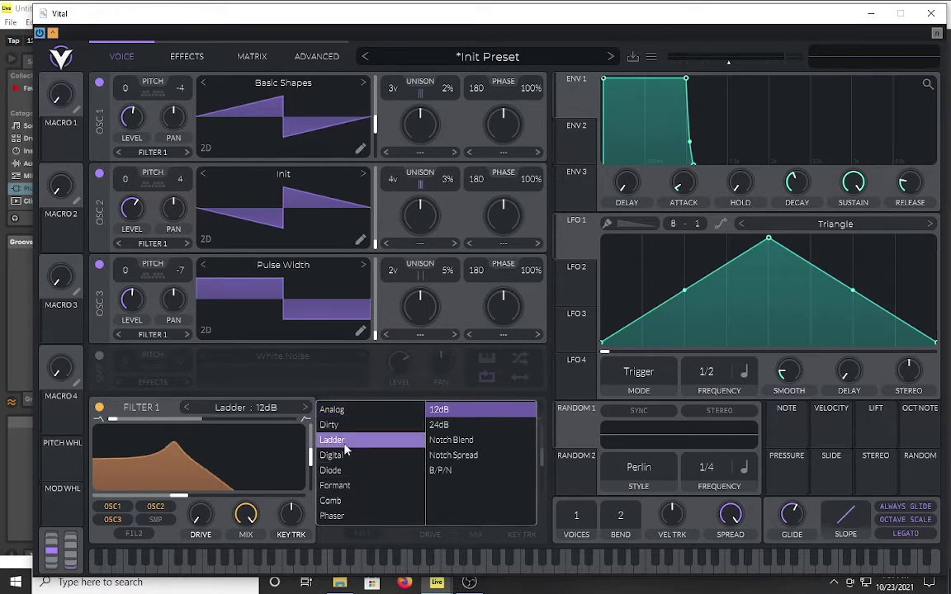
{"action": "left_click", "coordinate": [453, 417]}
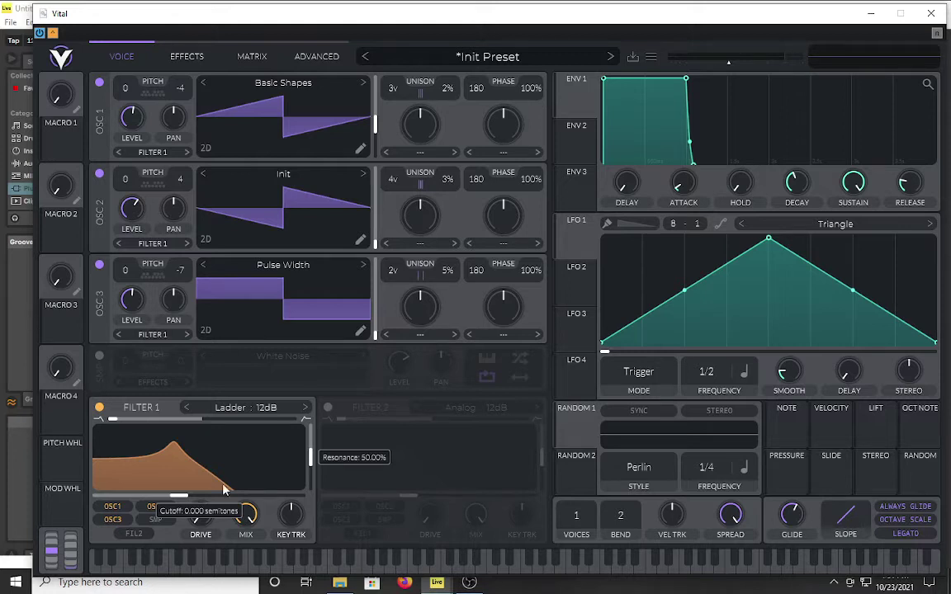
Raise Filter 1's resonance, shift its blend about a third of the way up, and increase the cutoff slightly
{"action": "left_click_drag", "start_coordinate": [312, 459], "coordinate": [312, 444]}
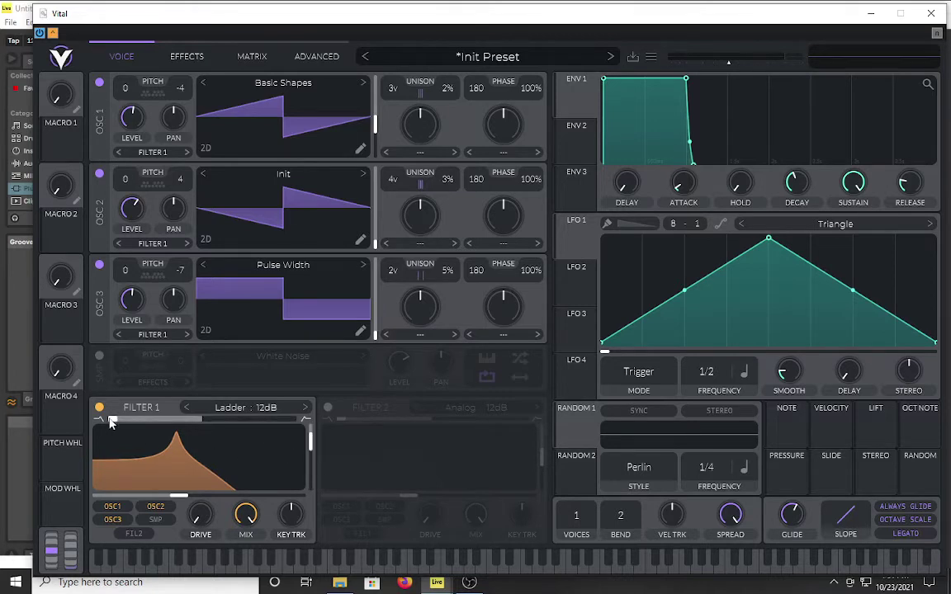
{"action": "left_click_drag", "start_coordinate": [112, 421], "coordinate": [176, 422]}
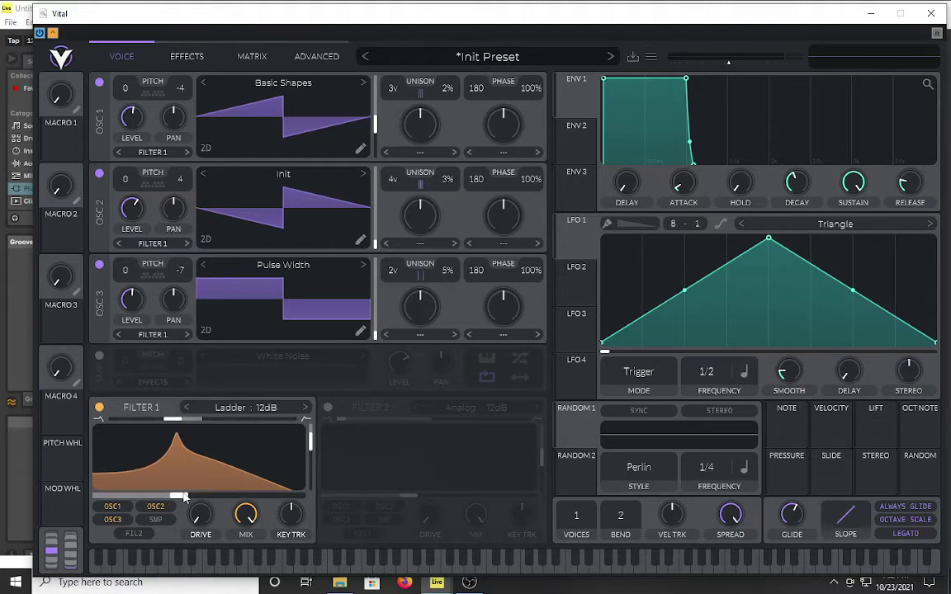
{"action": "mouse_move", "coordinate": [184, 497]}
{"action": "left_click_drag", "start_coordinate": [183, 496], "coordinate": [247, 520]}
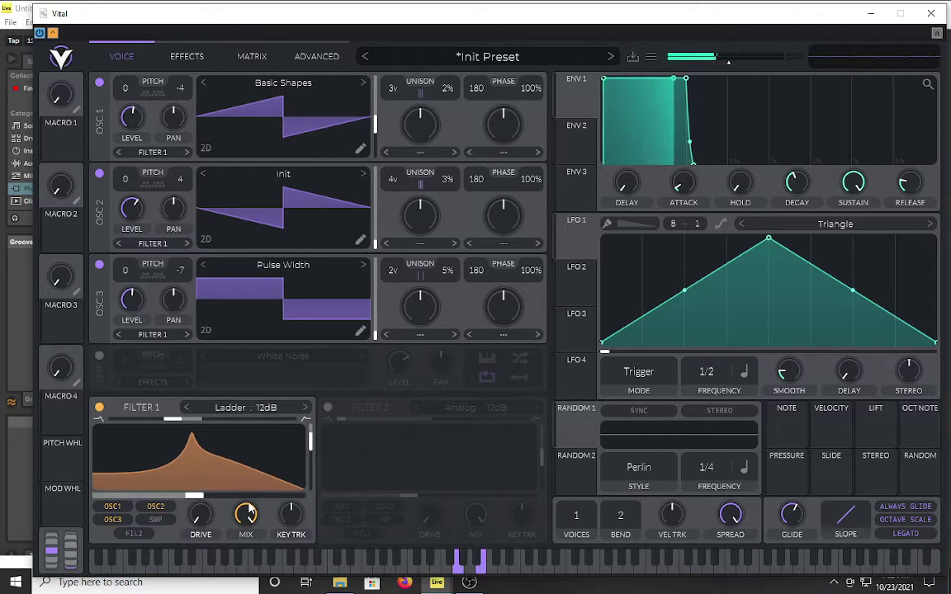
Raise Filter 1's drive to roughly three quarters and shorten the glide time slightly
{"action": "left_click_drag", "start_coordinate": [213, 517], "coordinate": [207, 419]}
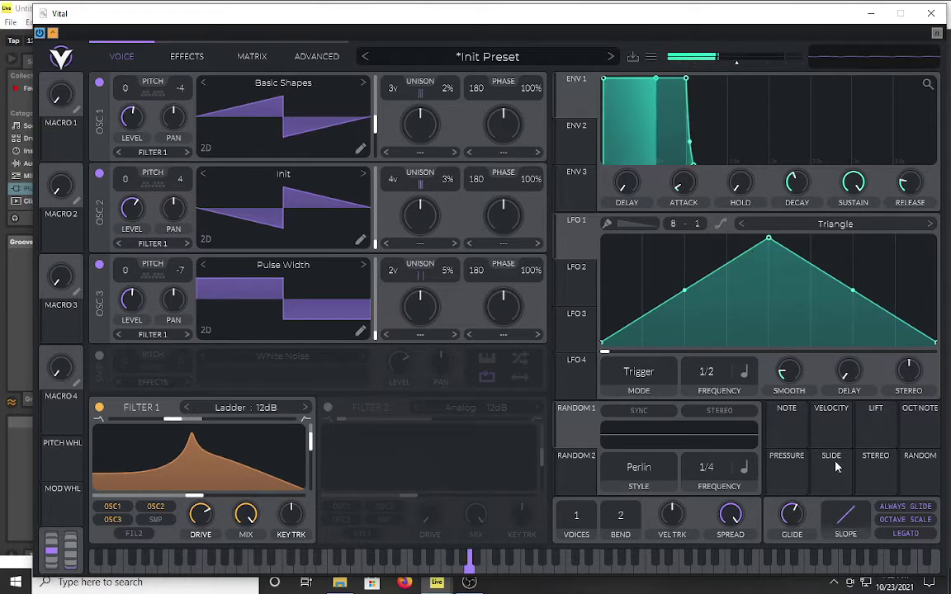
{"action": "mouse_move", "coordinate": [796, 531]}
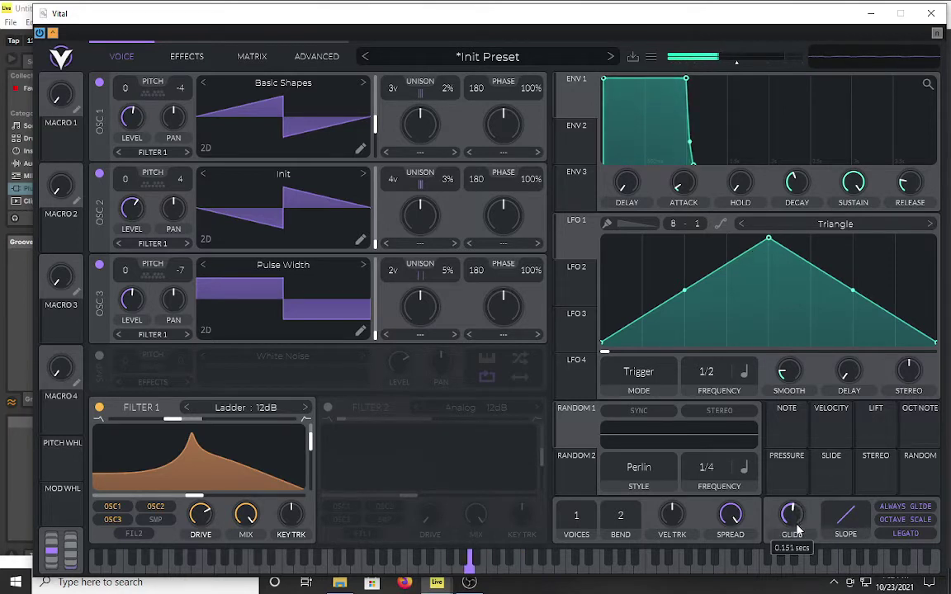
{"action": "scroll", "coordinate": [795, 530], "scroll_direction": "down", "scroll_amount": 2}
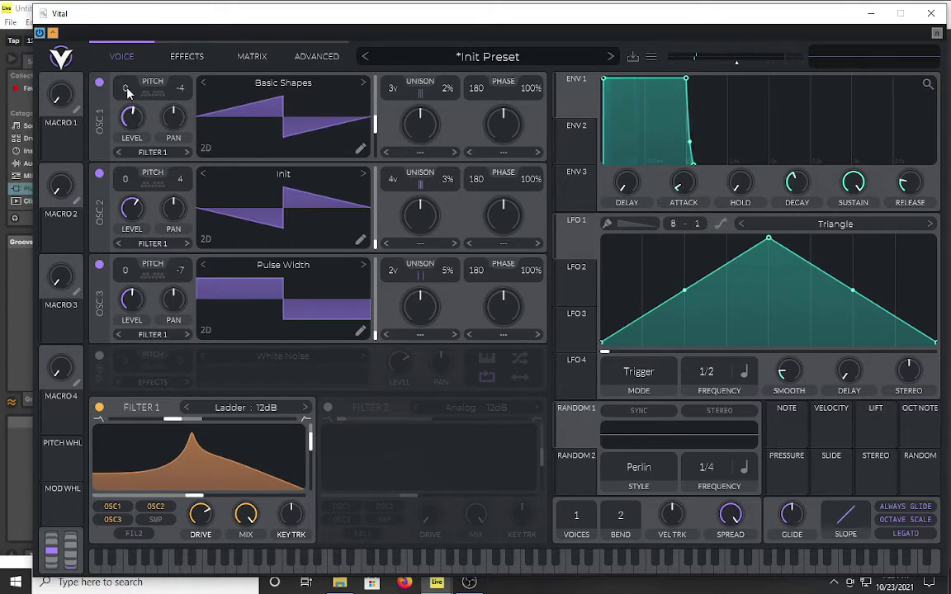
Rebalance the oscillator levels with oscillator 1 loudest and oscillators 2 and 3 turned down below half
{"action": "mouse_move", "coordinate": [125, 109]}
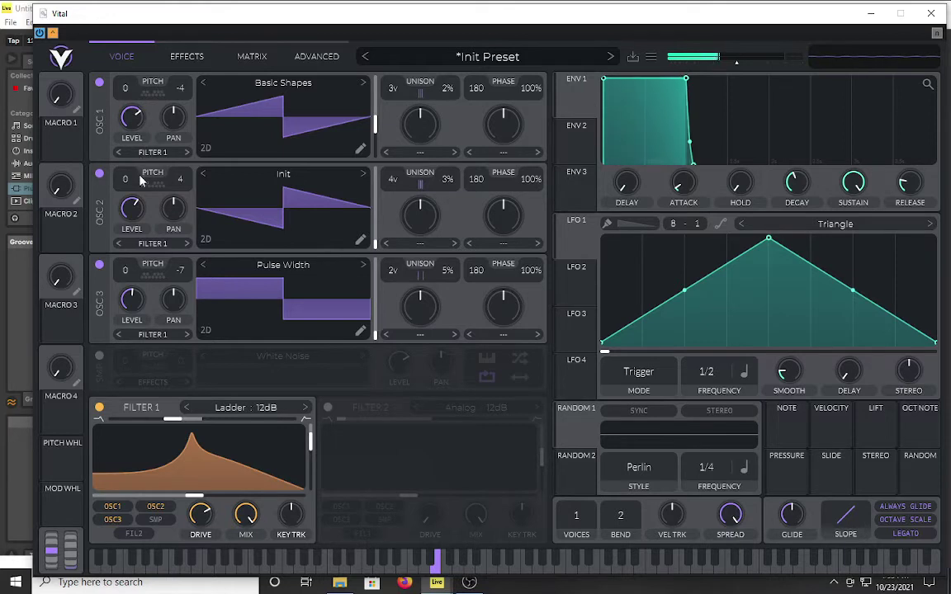
{"action": "left_click_drag", "start_coordinate": [129, 285], "coordinate": [126, 250]}
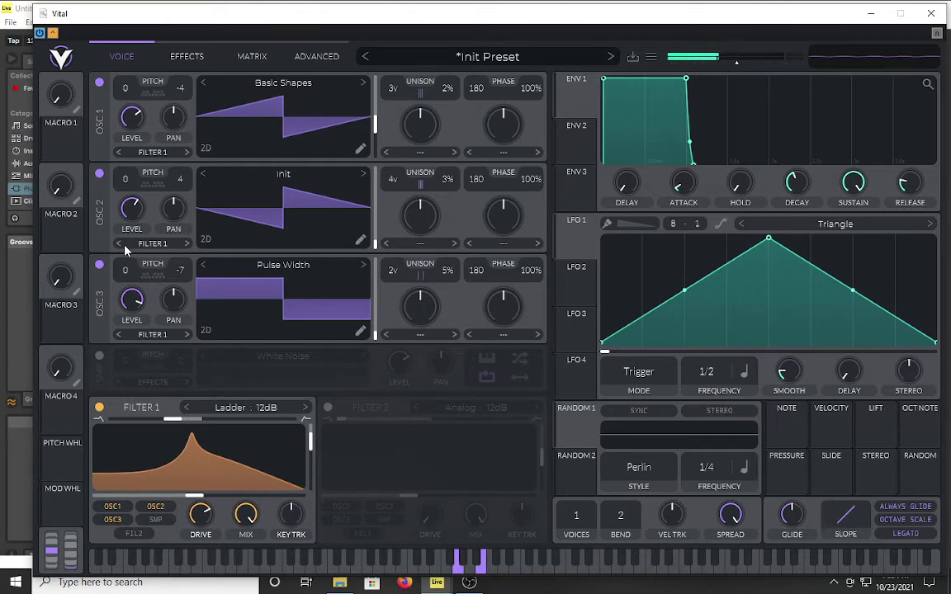
{"action": "left_click_drag", "start_coordinate": [128, 206], "coordinate": [130, 239]}
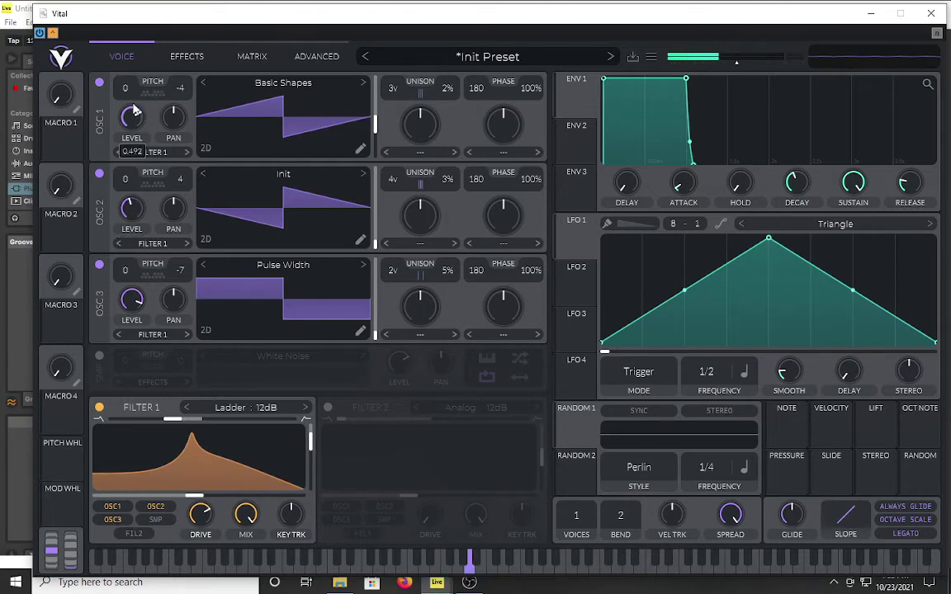
{"action": "left_click_drag", "start_coordinate": [130, 297], "coordinate": [139, 353]}
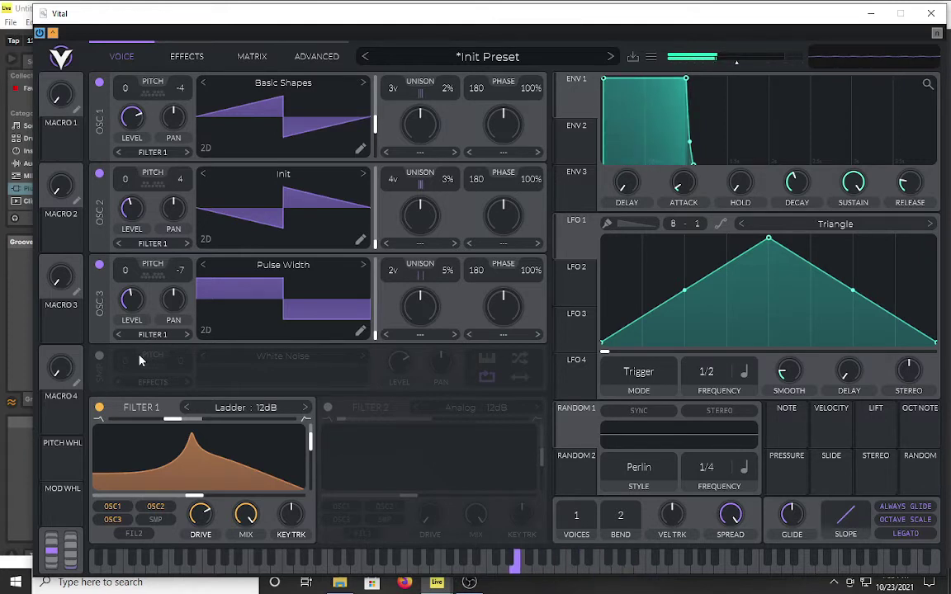
Lower Filter 1's resonance and raise its cutoff slightly, keeping the mix at 100%
{"action": "left_click_drag", "start_coordinate": [246, 514], "coordinate": [224, 467]}
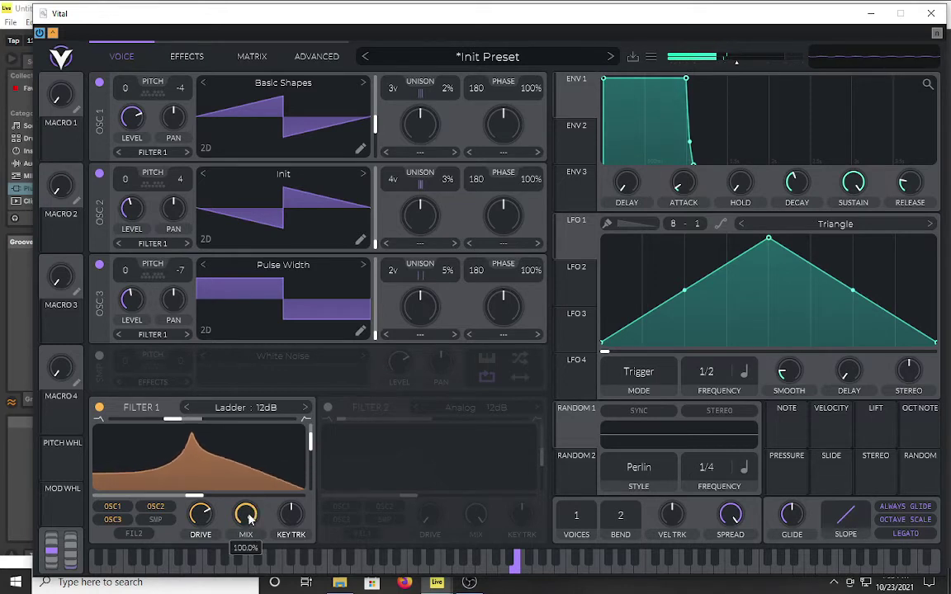
{"action": "left_click_drag", "start_coordinate": [311, 446], "coordinate": [310, 459]}
{"action": "left_click_drag", "start_coordinate": [196, 495], "coordinate": [211, 497]}
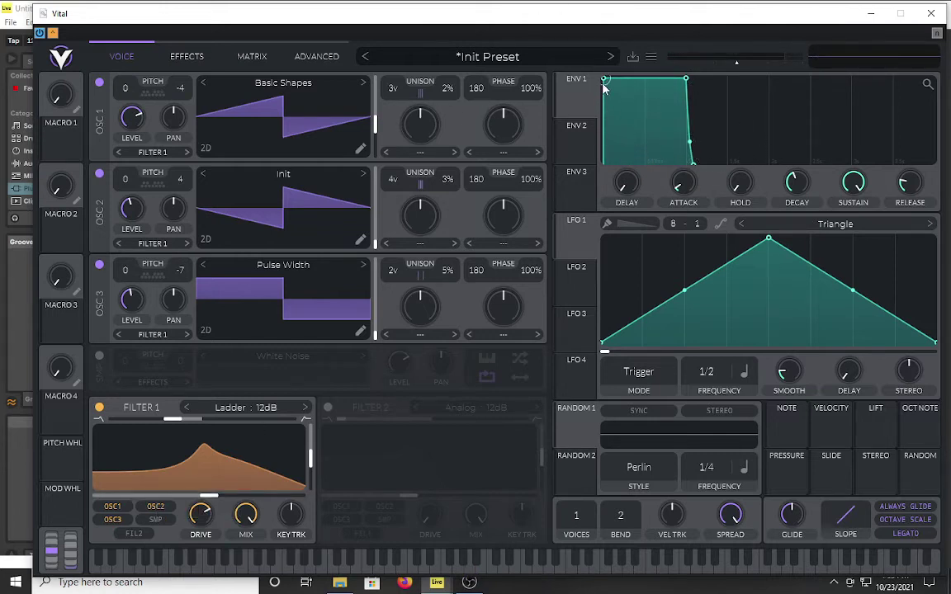
Shorten Envelope 1's attack and lengthen its release for a longer fade-out
{"action": "mouse_move", "coordinate": [684, 187]}
{"action": "mouse_move", "coordinate": [912, 188]}
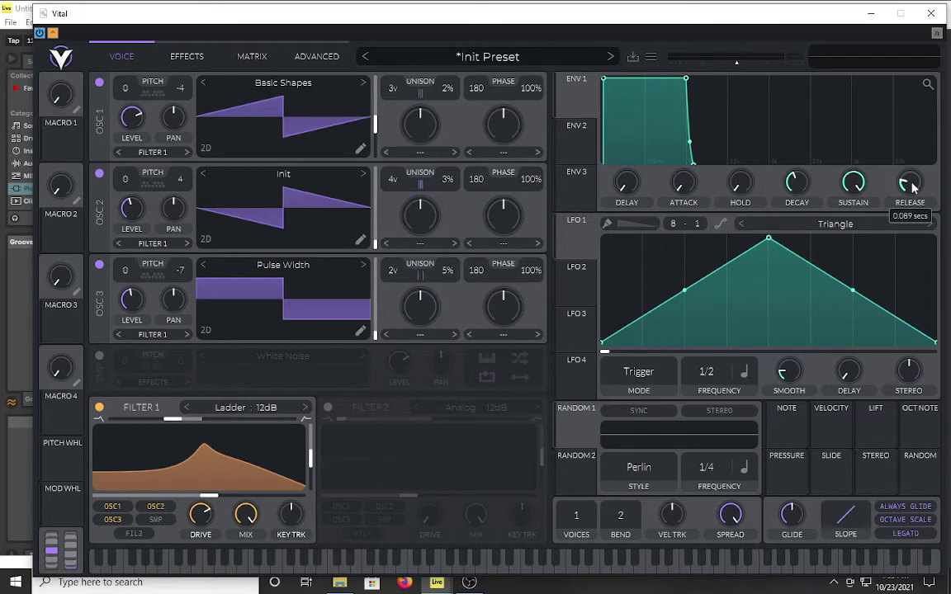
{"action": "left_click_drag", "start_coordinate": [912, 189], "coordinate": [912, 168]}
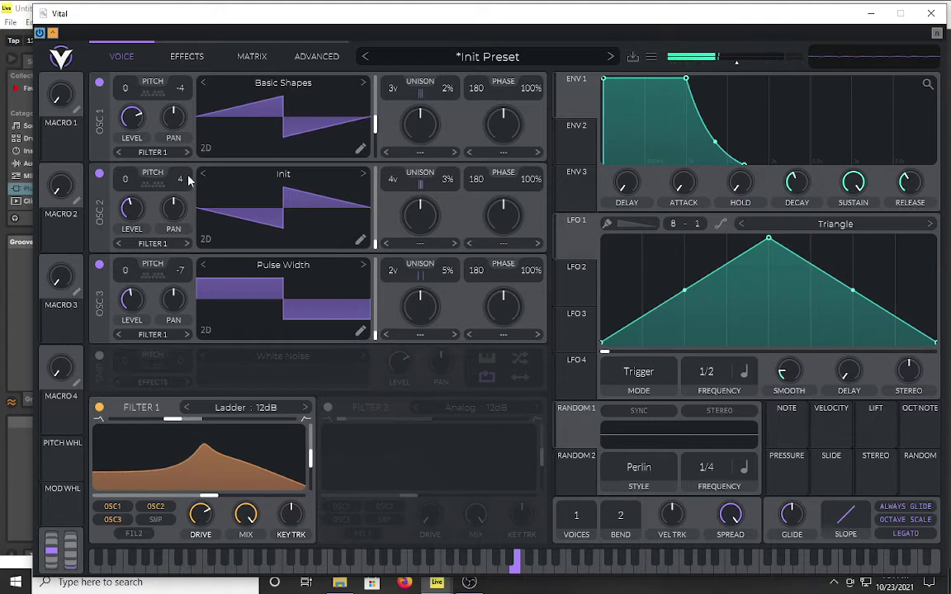
Pan oscillator 1 to the left and oscillator 2 to the right, leaving oscillator 3 centred
{"action": "left_click_drag", "start_coordinate": [155, 111], "coordinate": [169, 156]}
{"action": "mouse_move", "coordinate": [171, 307]}
{"action": "left_mouse_down"}
{"action": "mouse_move", "coordinate": [178, 283]}
{"action": "mouse_move", "coordinate": [179, 305]}
{"action": "left_mouse_up"}
{"action": "mouse_move", "coordinate": [168, 188]}
{"action": "left_mouse_down"}
{"action": "mouse_move", "coordinate": [163, 202]}
{"action": "mouse_move", "coordinate": [176, 206]}
{"action": "left_mouse_up"}
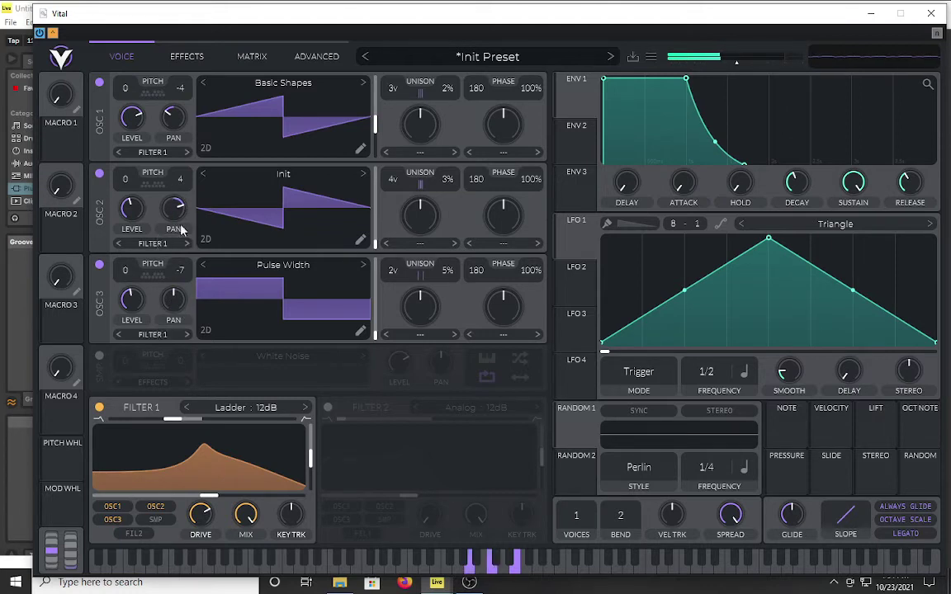
Raise oscillator 3's level slightly, turn oscillator 2's level down to zero, and set oscillator 1's level high
{"action": "left_click_drag", "start_coordinate": [130, 299], "coordinate": [145, 262]}
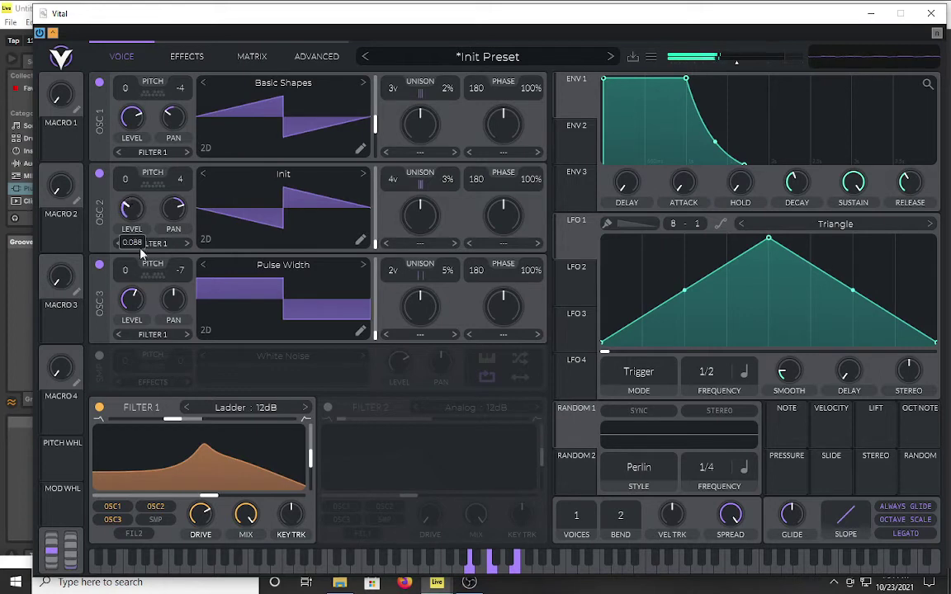
{"action": "left_click_drag", "start_coordinate": [141, 254], "coordinate": [144, 176]}
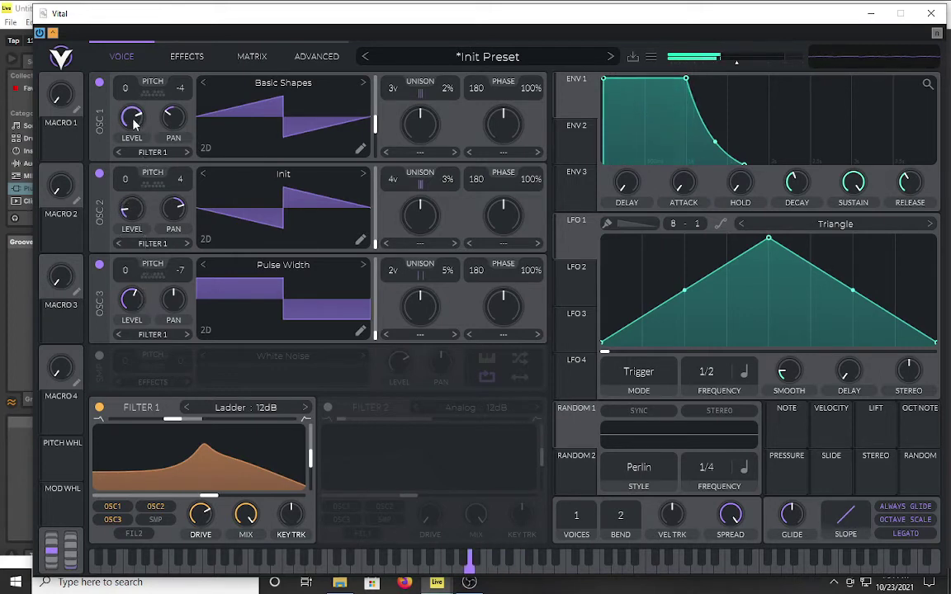
{"action": "left_click_drag", "start_coordinate": [128, 213], "coordinate": [136, 216]}
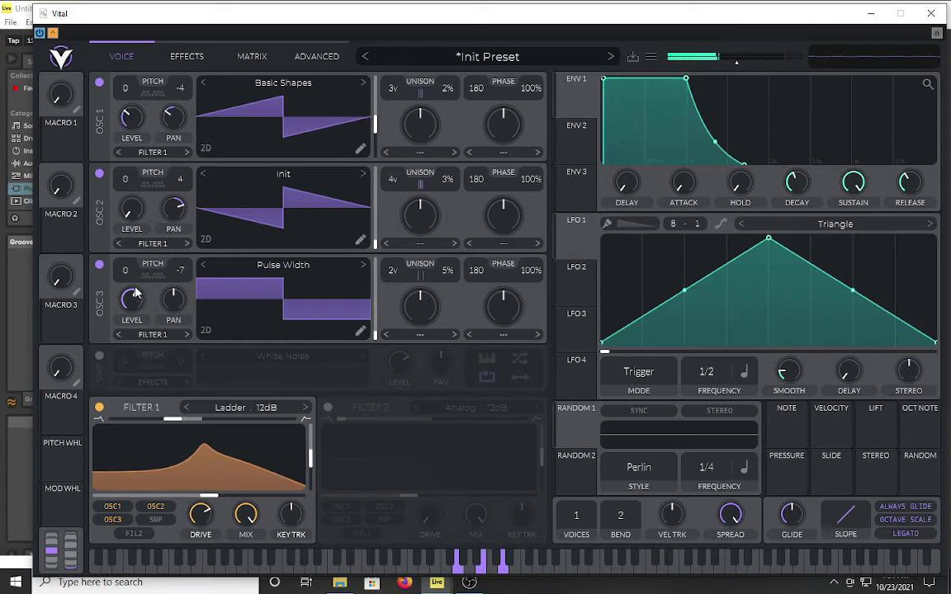
{"action": "left_click_drag", "start_coordinate": [127, 116], "coordinate": [128, 56]}
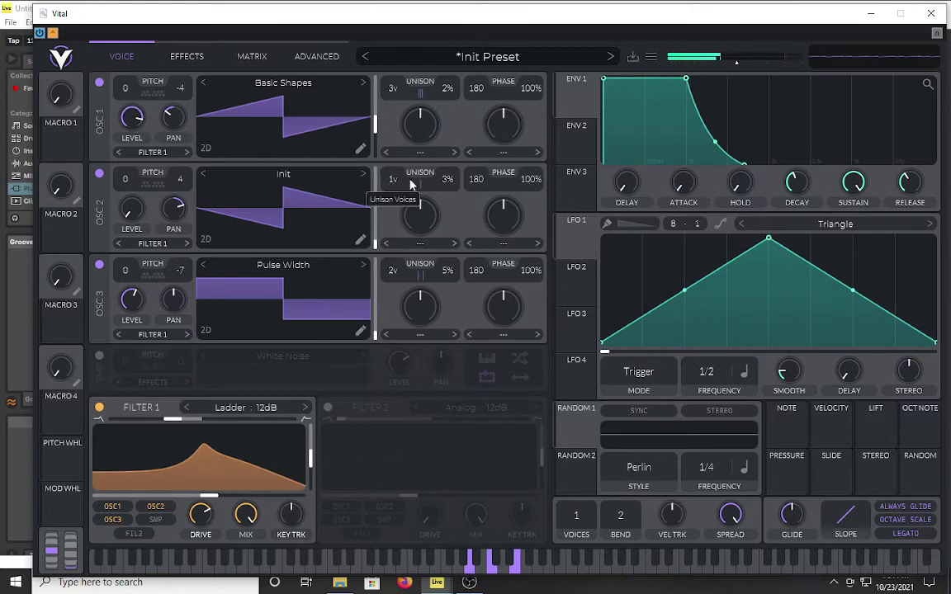
Set oscillator 2 to 1 unison voice with 1% detune and raise its level to about 0.585
{"action": "scroll", "coordinate": [446, 182], "scroll_direction": "down", "scroll_amount": 2}
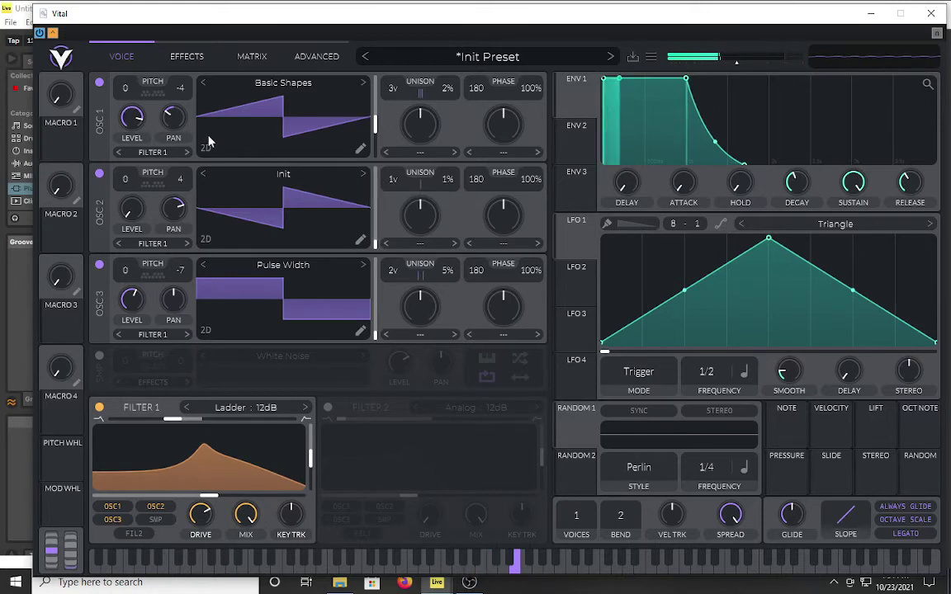
{"action": "scroll", "coordinate": [128, 208], "scroll_direction": "down", "scroll_amount": 5}
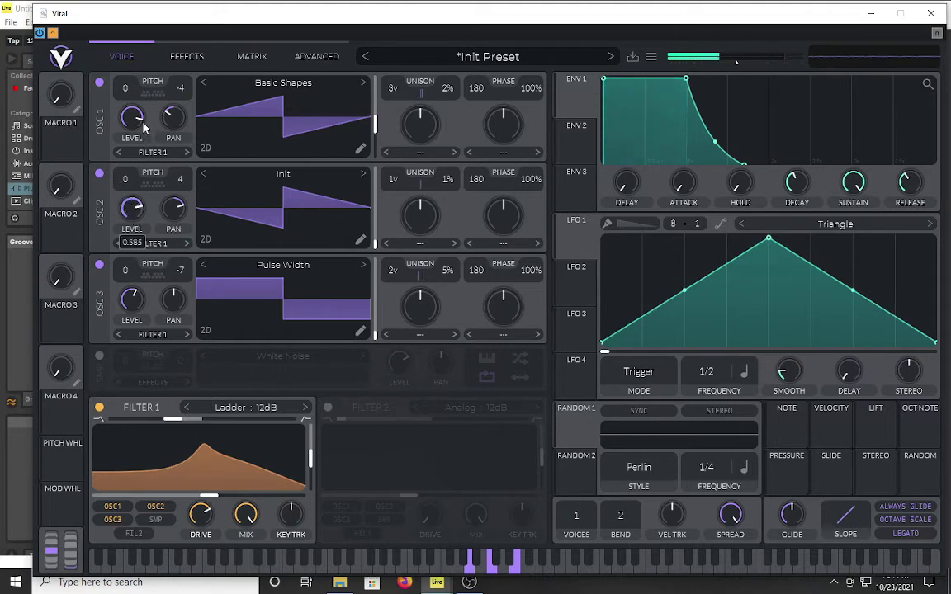
Trim the levels of oscillators 1 and 3, with oscillator 3 at about 0.291, and raise the master volume slightly
{"action": "scroll", "coordinate": [145, 124], "scroll_direction": "down", "scroll_amount": 3}
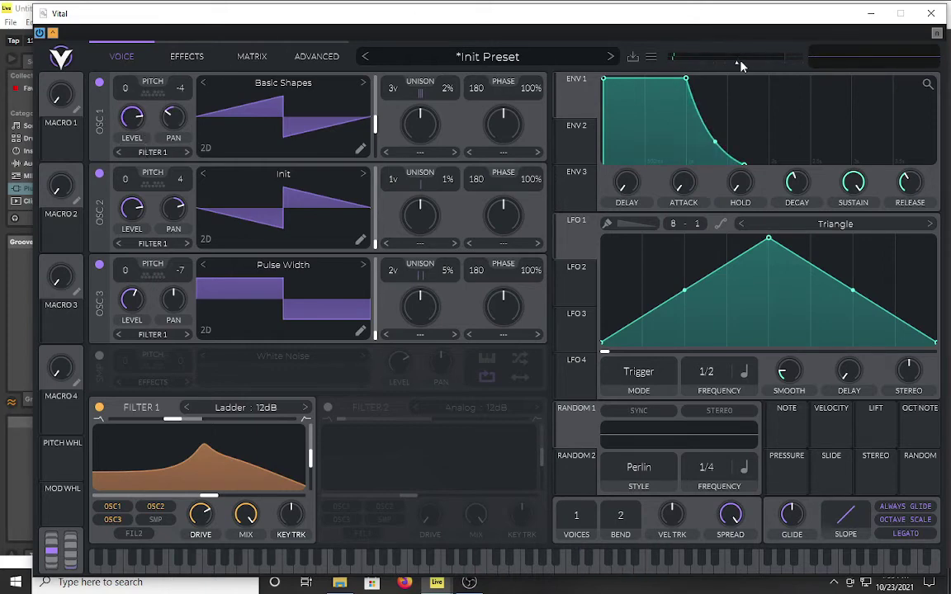
{"action": "mouse_move", "coordinate": [741, 65]}
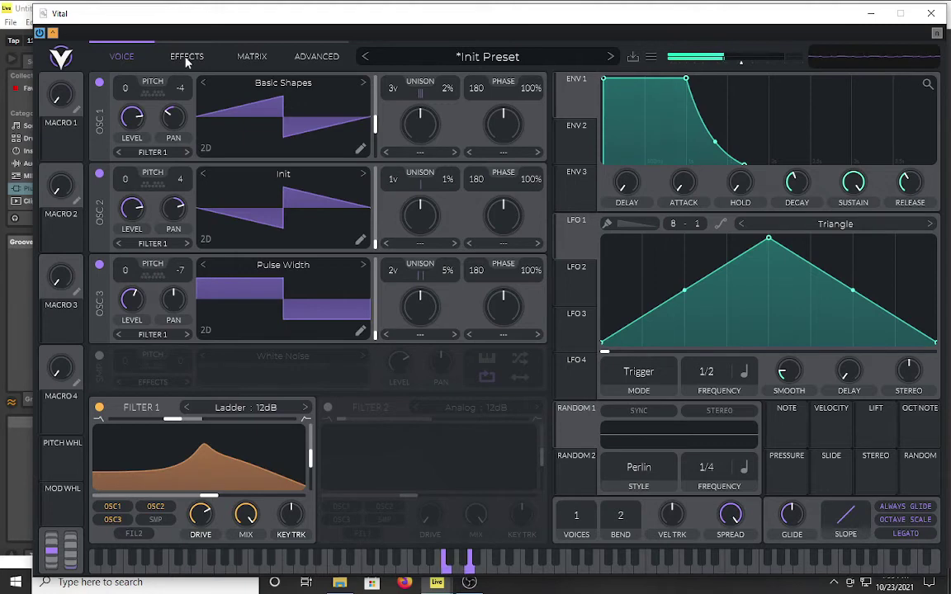
{"action": "mouse_move", "coordinate": [138, 312]}
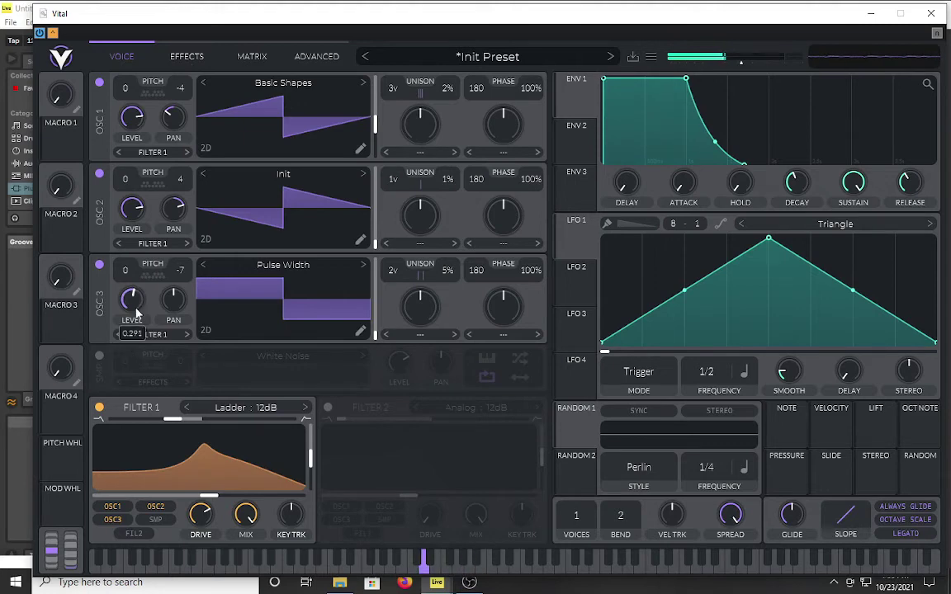
Turn on the Chorus and Delay effects for the patch
{"action": "left_click", "coordinate": [174, 57]}
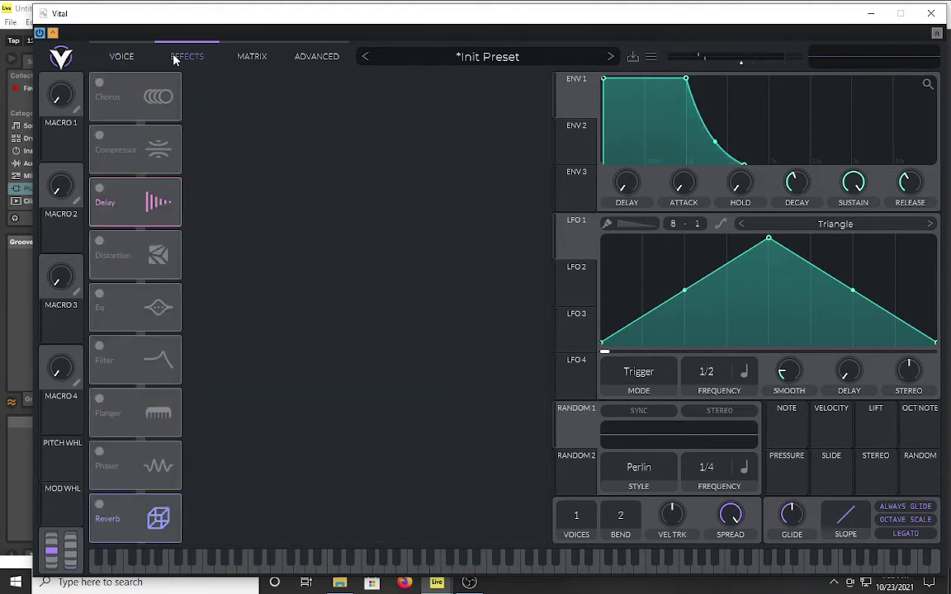
{"action": "left_click", "coordinate": [99, 84]}
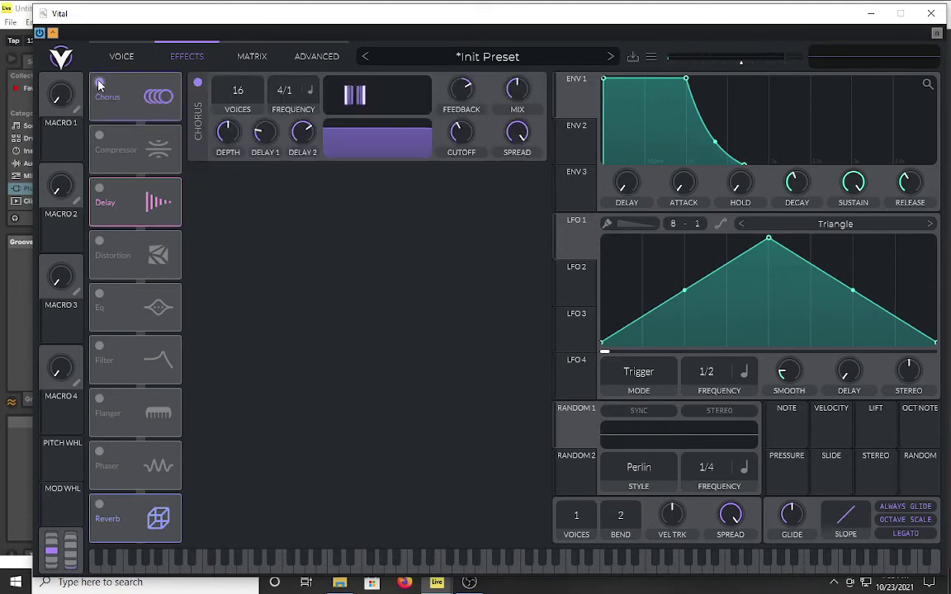
{"action": "left_click", "coordinate": [100, 189]}
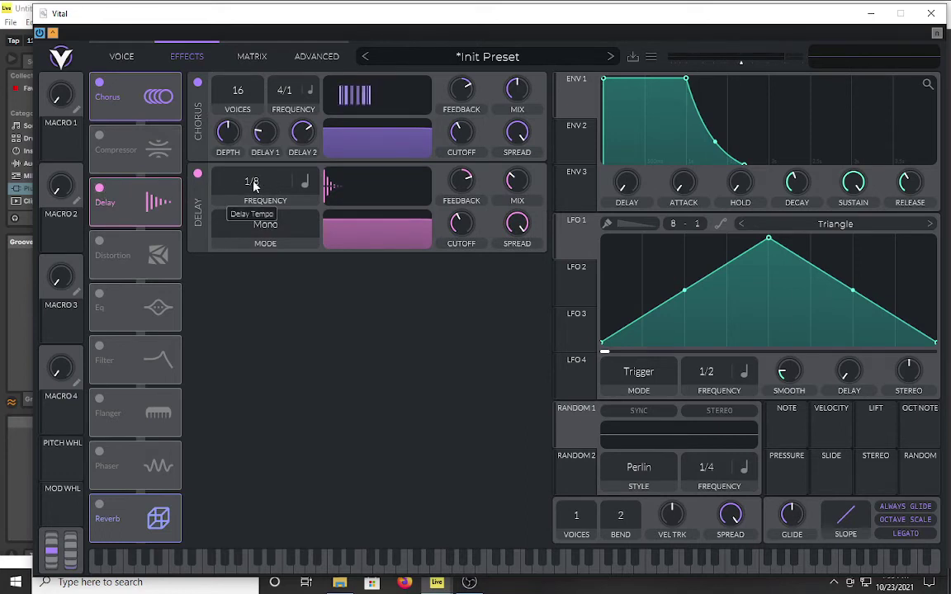
Set the delay frequency to 1/4, raise the delay mix well past halfway, and reduce its feedback
{"action": "left_click_drag", "start_coordinate": [255, 188], "coordinate": [272, 244]}
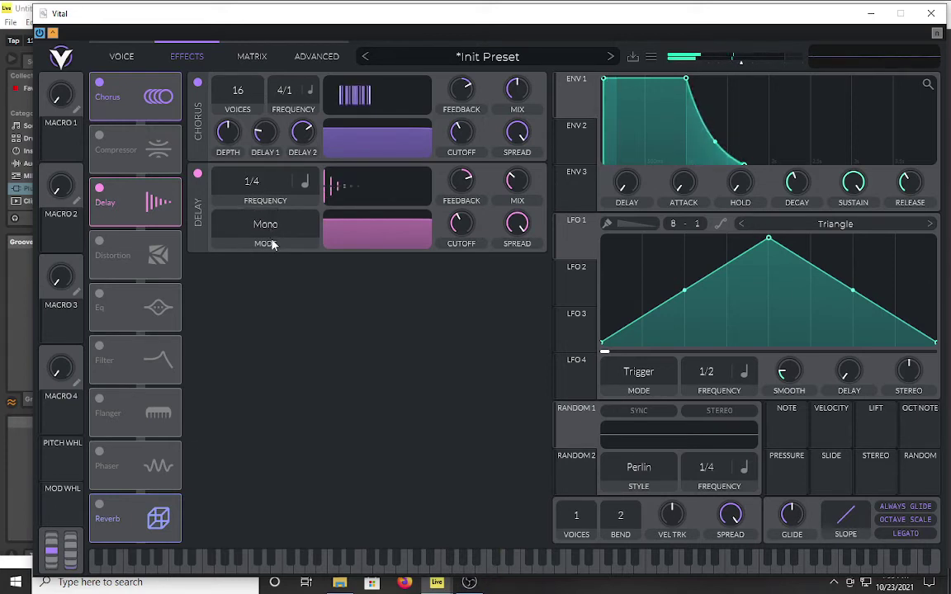
{"action": "left_click_drag", "start_coordinate": [514, 182], "coordinate": [526, 151]}
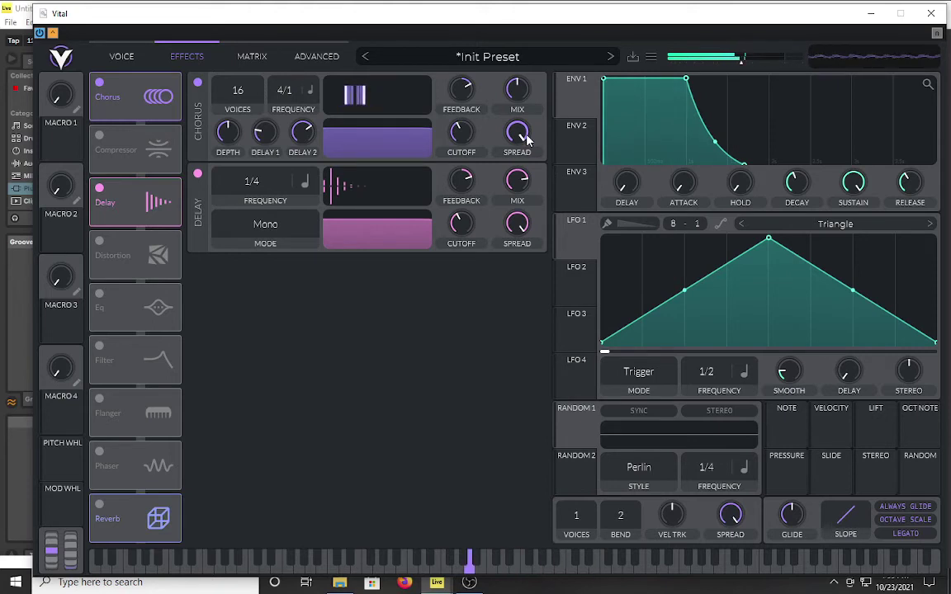
{"action": "left_click_drag", "start_coordinate": [475, 180], "coordinate": [452, 229]}
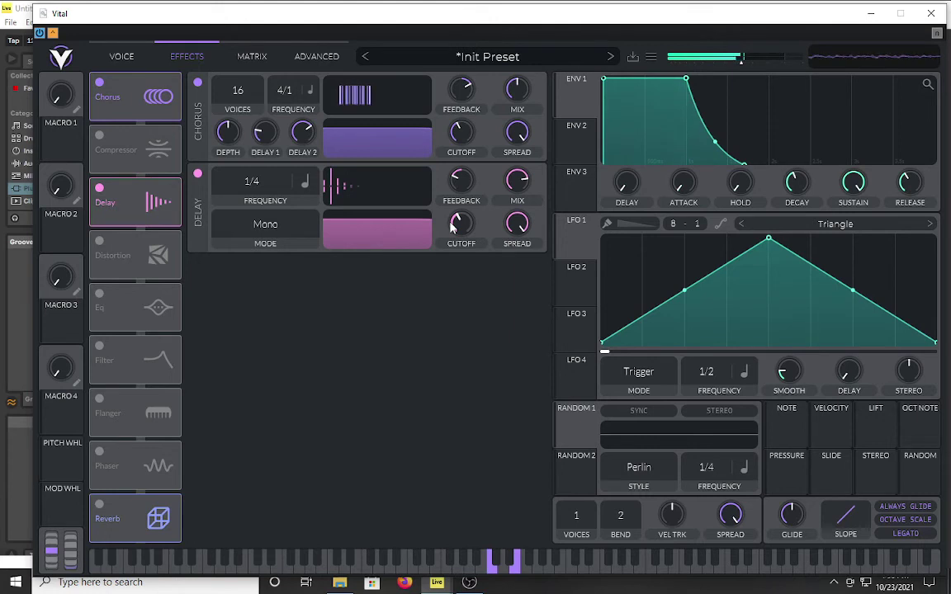
Turn on the Reverb effect and raise its mix past the midpoint
{"action": "left_click", "coordinate": [97, 505]}
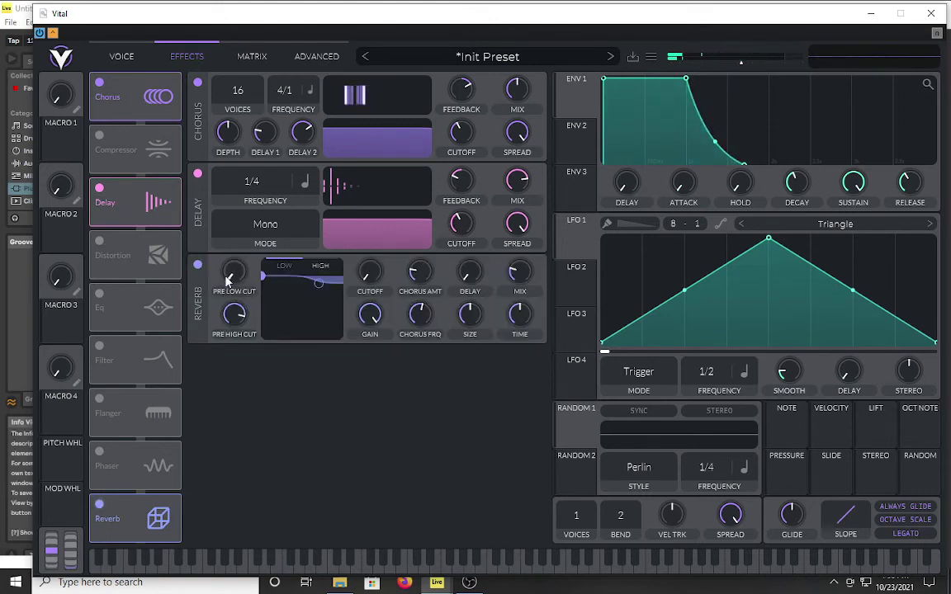
{"action": "left_click_drag", "start_coordinate": [516, 273], "coordinate": [534, 239]}
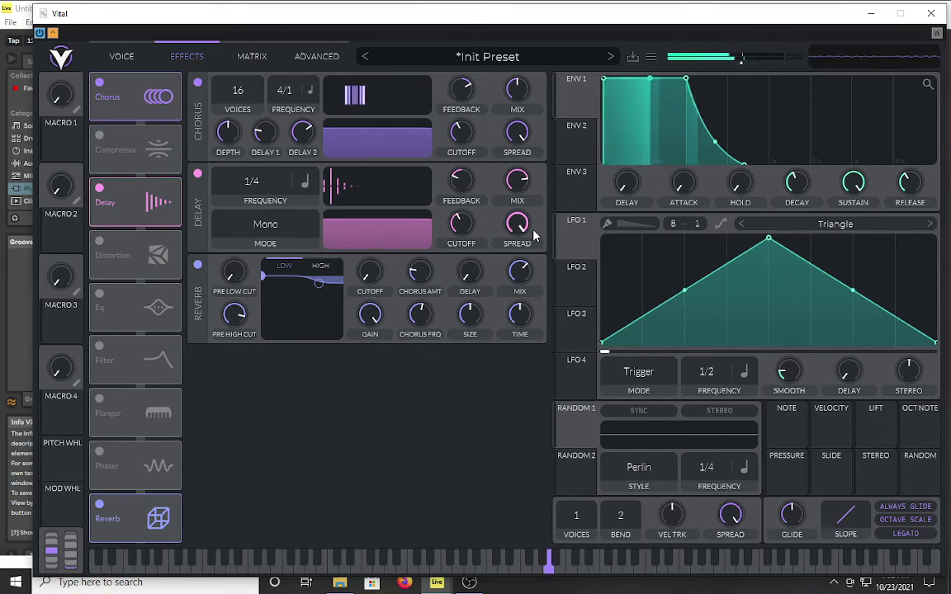
Raise the delay's filter cutoff to 129.7 and set the delay mode to Ping Pong
{"action": "left_click_drag", "start_coordinate": [461, 224], "coordinate": [477, 182]}
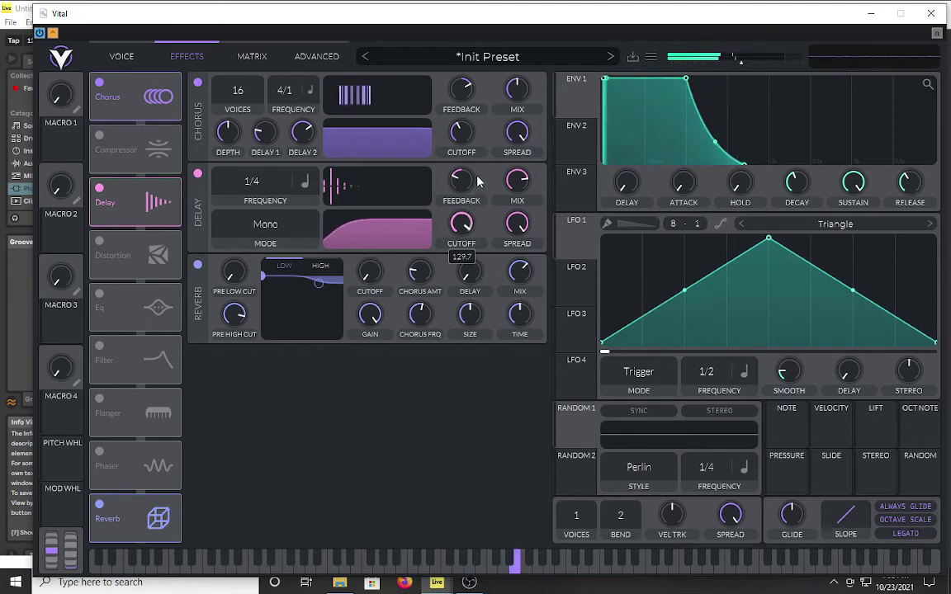
{"action": "left_click", "coordinate": [275, 224]}
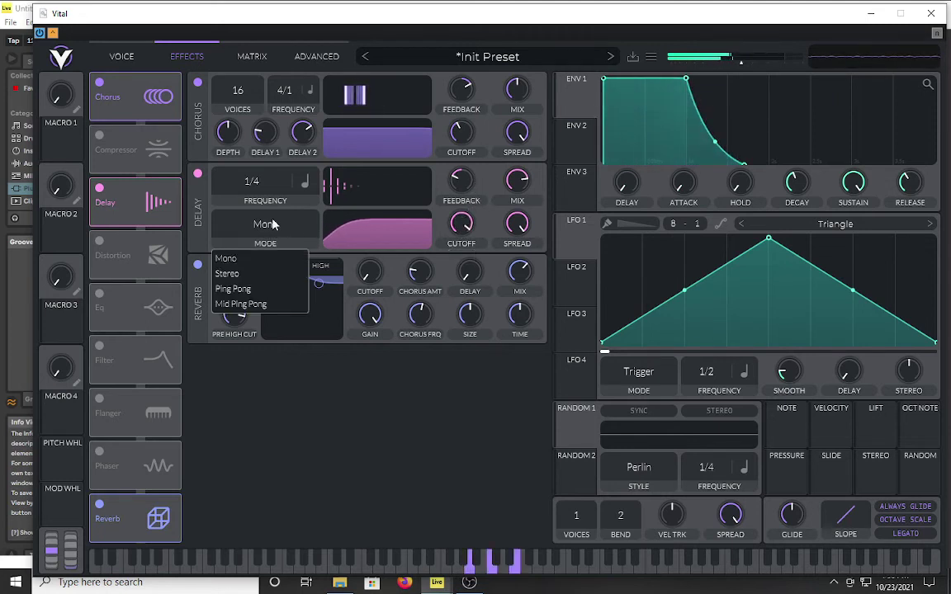
{"action": "left_click", "coordinate": [245, 291]}
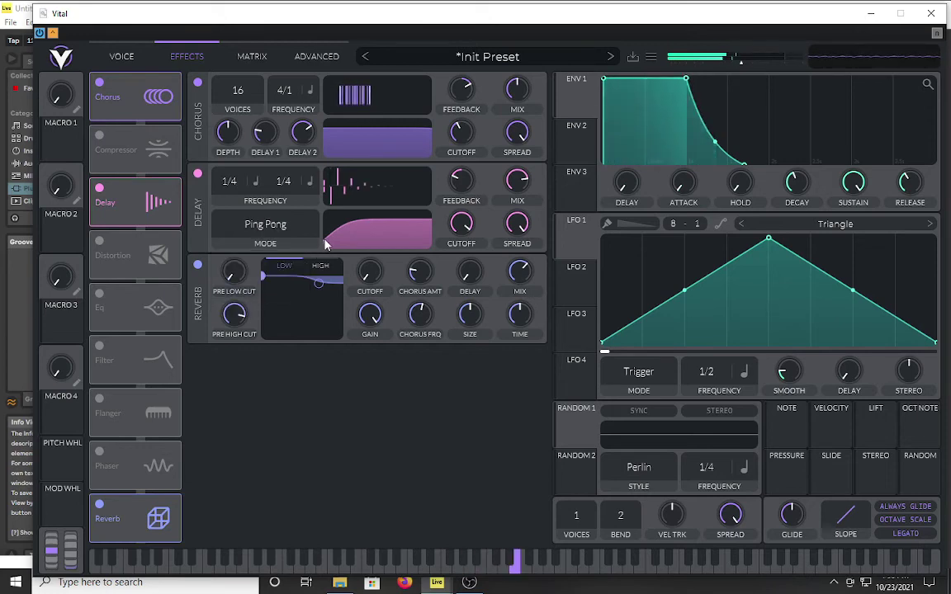
Raise the delay's feedback, lower its filter cutoff, and slightly reduce its mix
{"action": "mouse_move", "coordinate": [474, 259]}
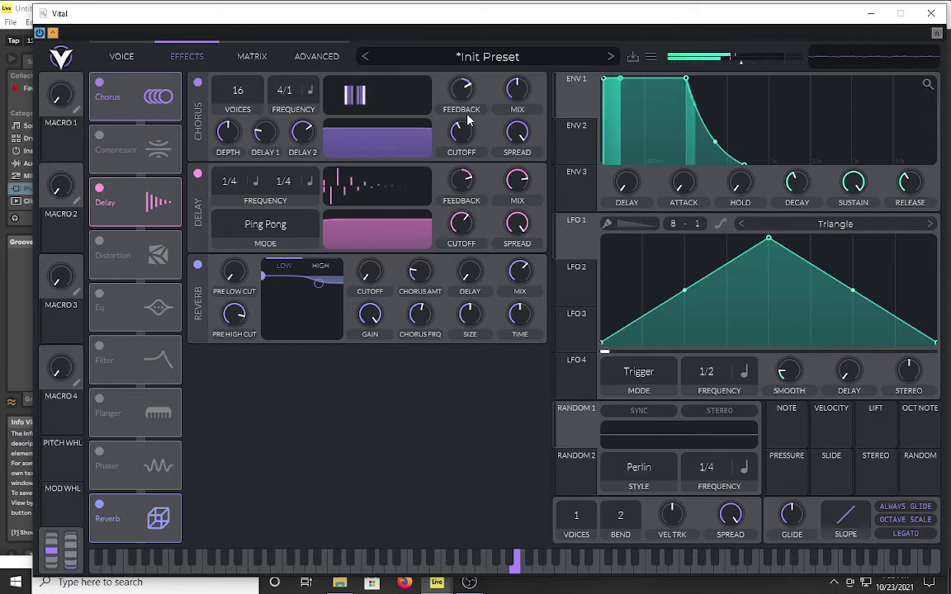
{"action": "mouse_move", "coordinate": [521, 197]}
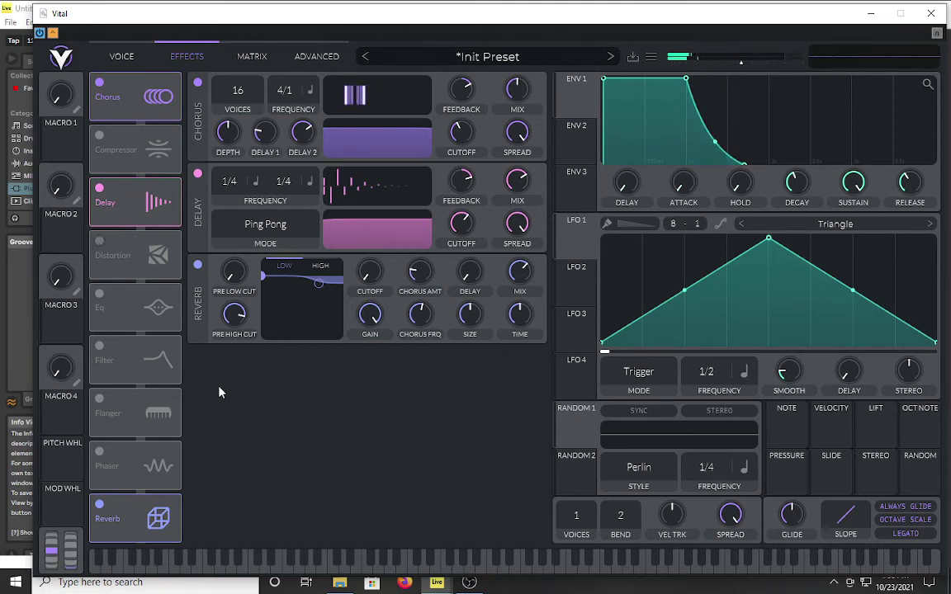
Try a Soft Clip distortion with increased drive and its filter set to Post, and turn the effect off again
{"action": "left_click", "coordinate": [98, 241]}
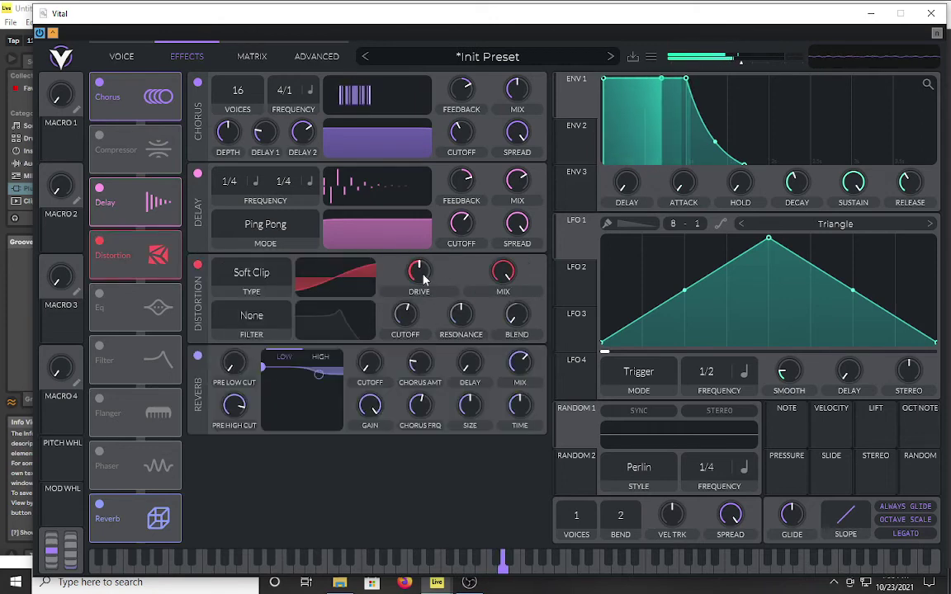
{"action": "mouse_move", "coordinate": [418, 271]}
{"action": "left_mouse_down"}
{"action": "mouse_move", "coordinate": [429, 263]}
{"action": "mouse_move", "coordinate": [430, 271]}
{"action": "left_mouse_up"}
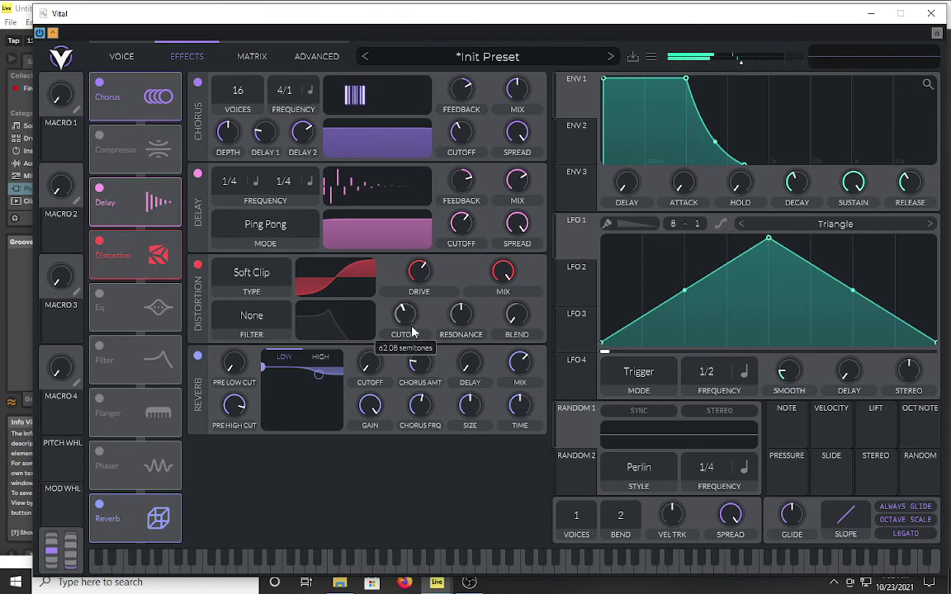
{"action": "left_click", "coordinate": [234, 324]}
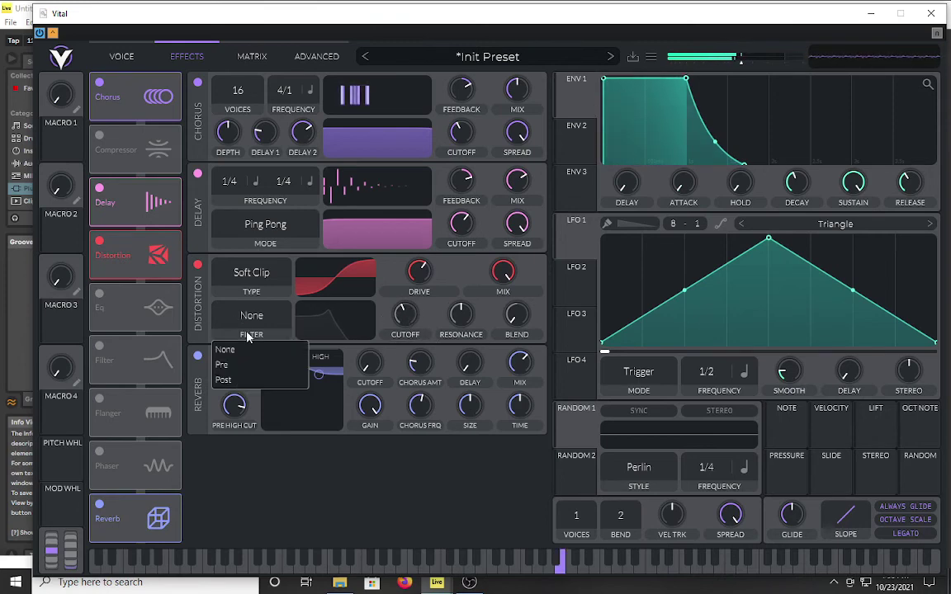
{"action": "left_click", "coordinate": [245, 381]}
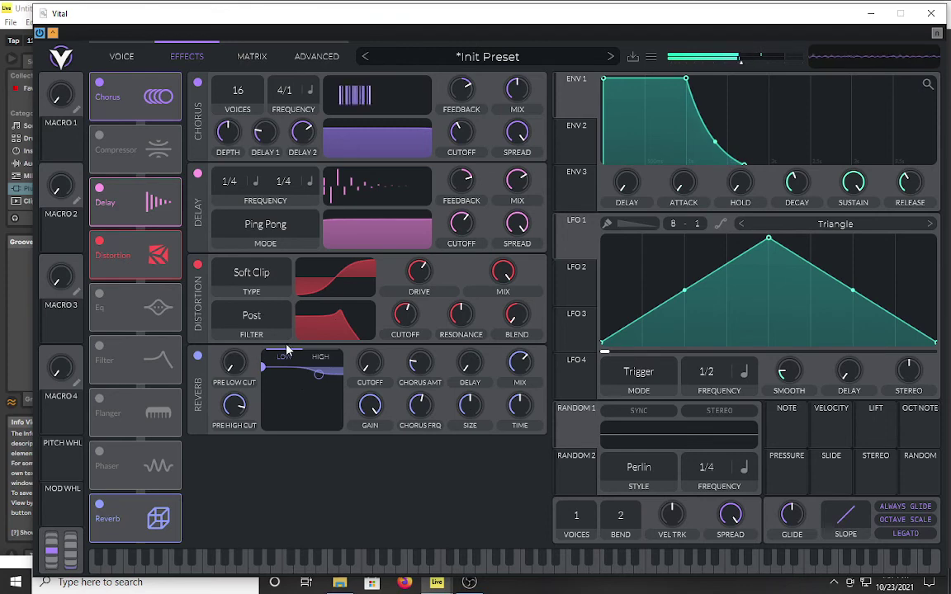
{"action": "left_click", "coordinate": [197, 265]}
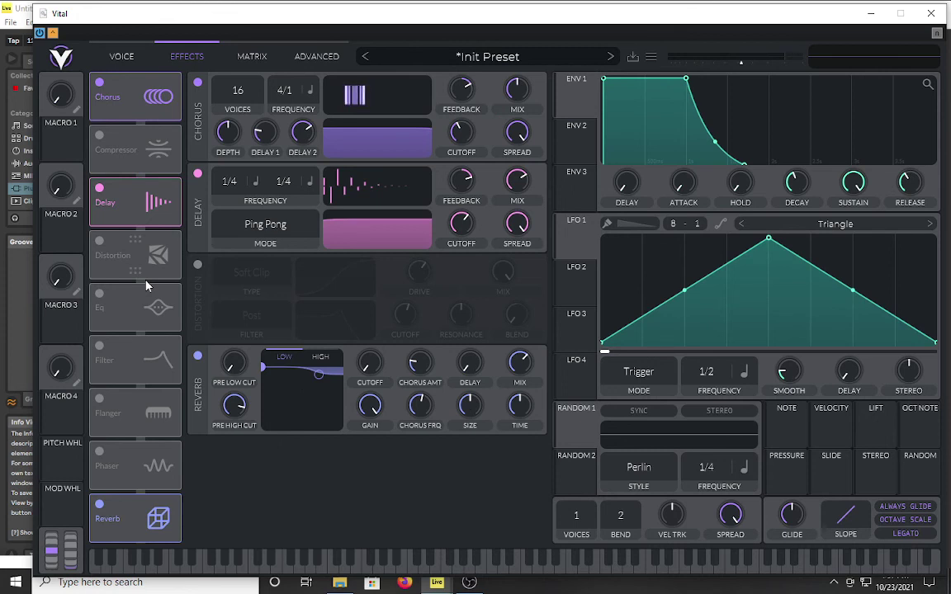
Save the patch as a preset named "lead again" with the Lead style
{"action": "left_click", "coordinate": [649, 58]}
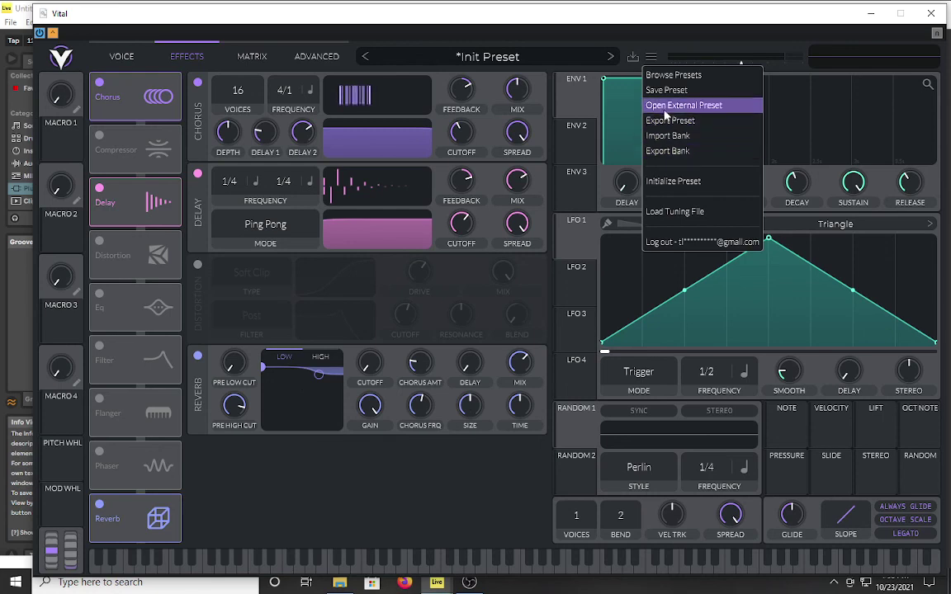
{"action": "left_click", "coordinate": [668, 90]}
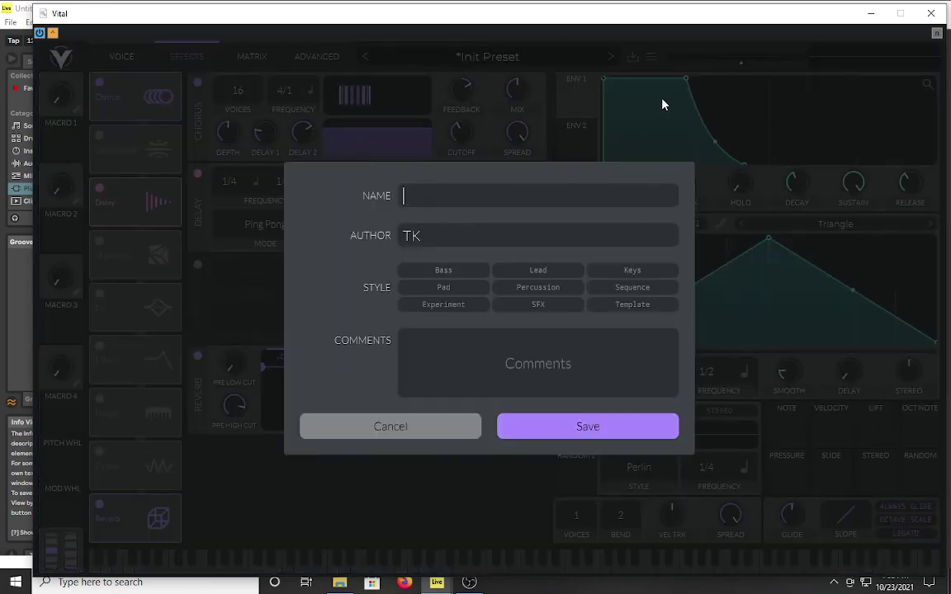
{"action": "type", "text": "lea"}
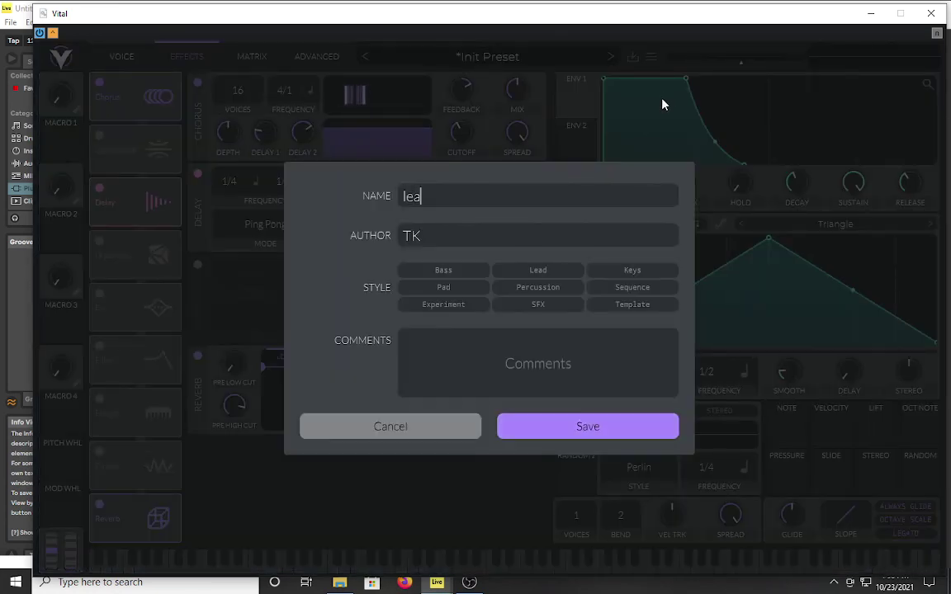
{"action": "type", "text": "d again"}
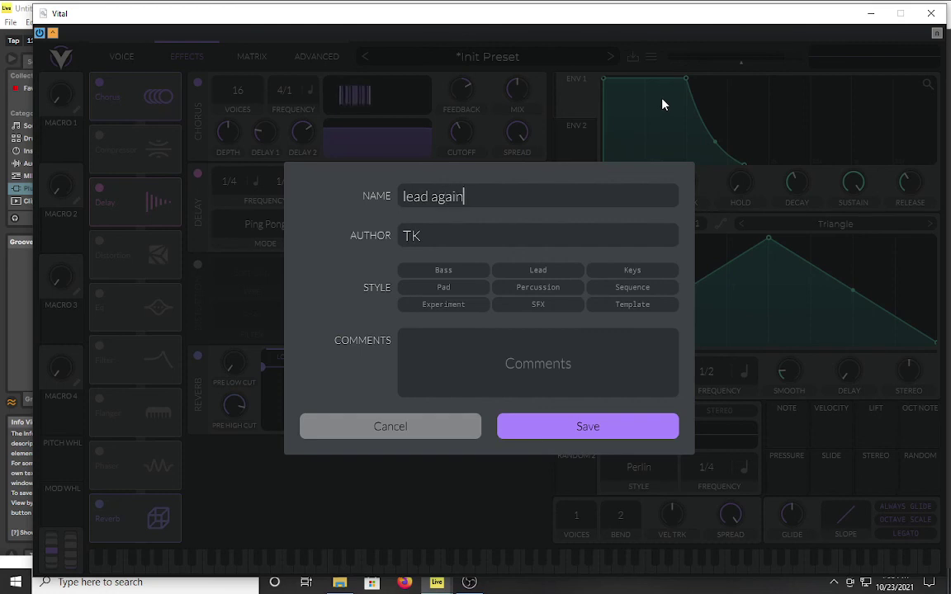
{"action": "left_click", "coordinate": [528, 272]}
{"action": "left_click", "coordinate": [586, 427]}
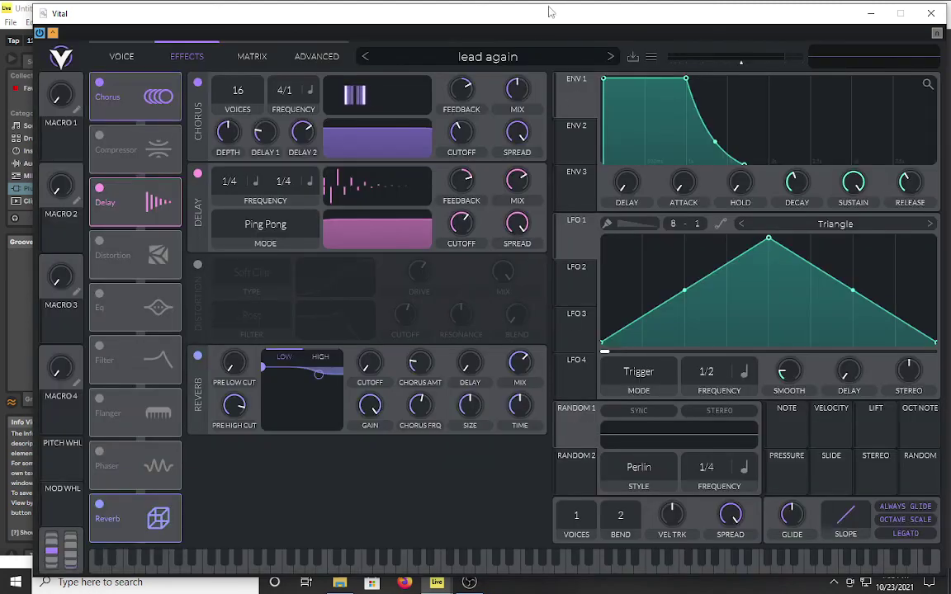
Load the "Ladder Space Lead" user preset and show its oscillator and Filter 1 settings
{"action": "left_click", "coordinate": [537, 58]}
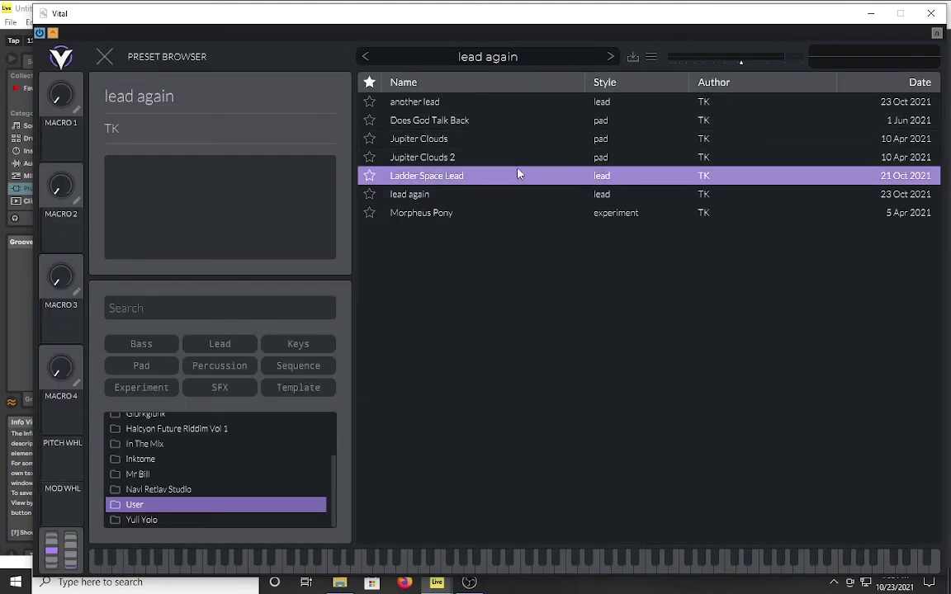
{"action": "left_click", "coordinate": [474, 183]}
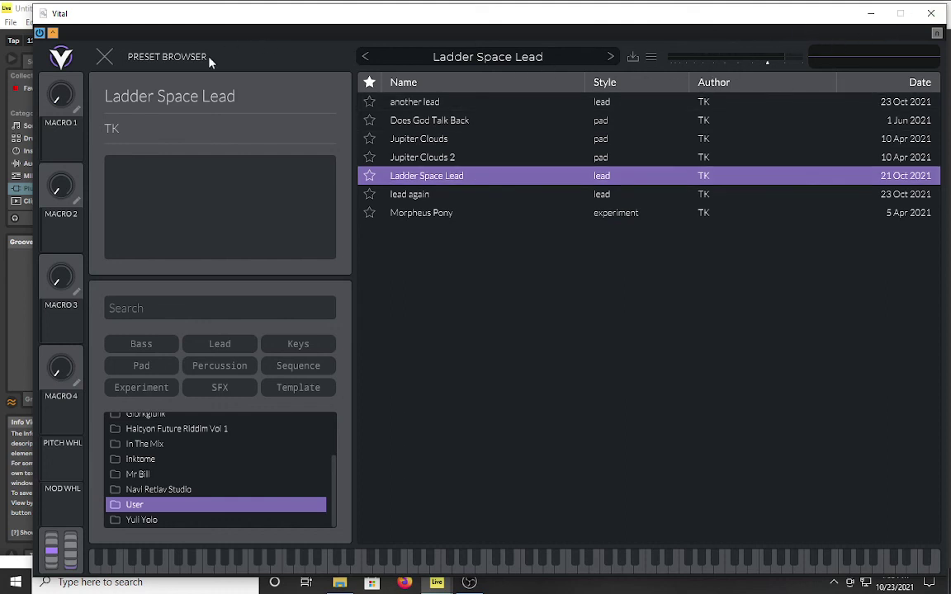
{"action": "left_click", "coordinate": [102, 55]}
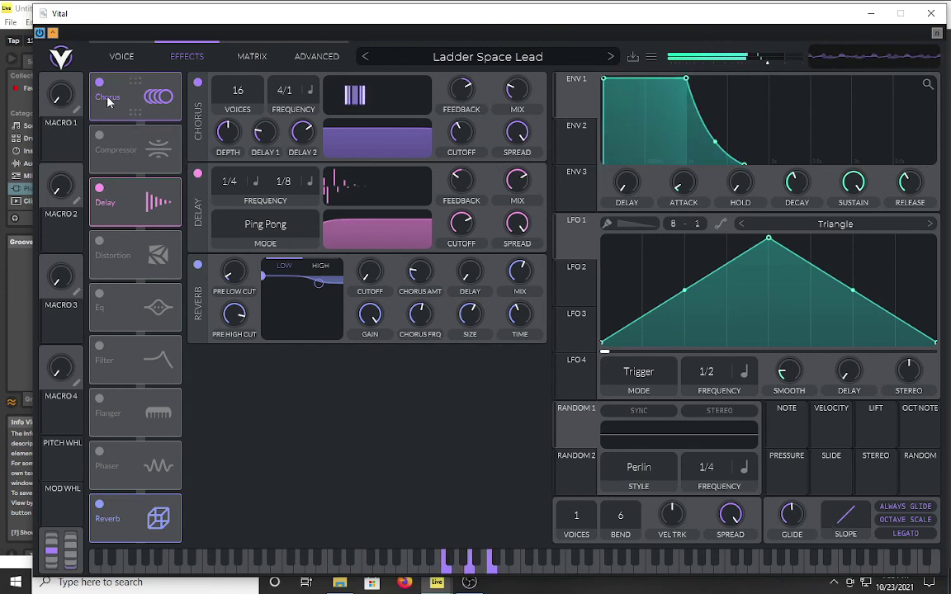
{"action": "left_click", "coordinate": [103, 52]}
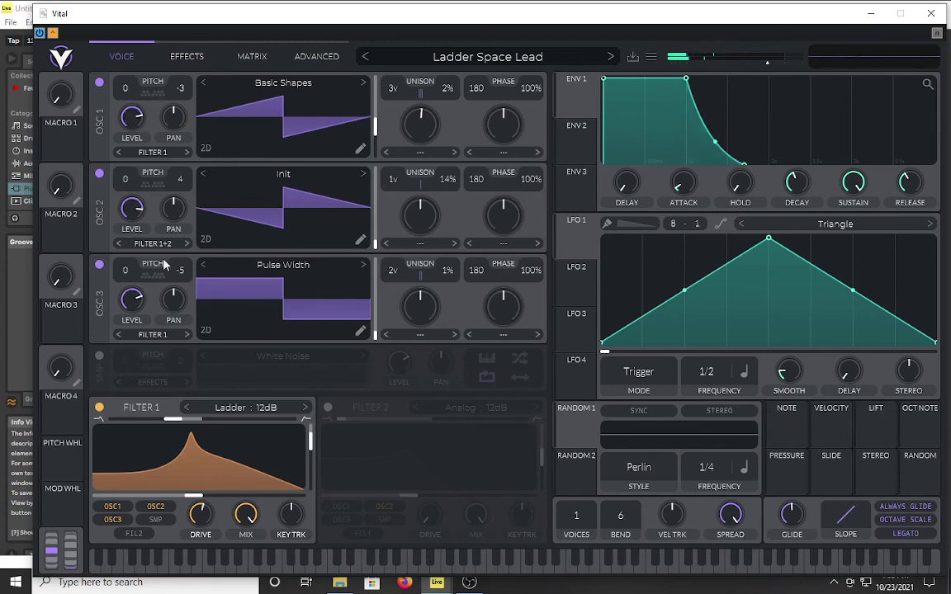
{"action": "mouse_move", "coordinate": [189, 468]}
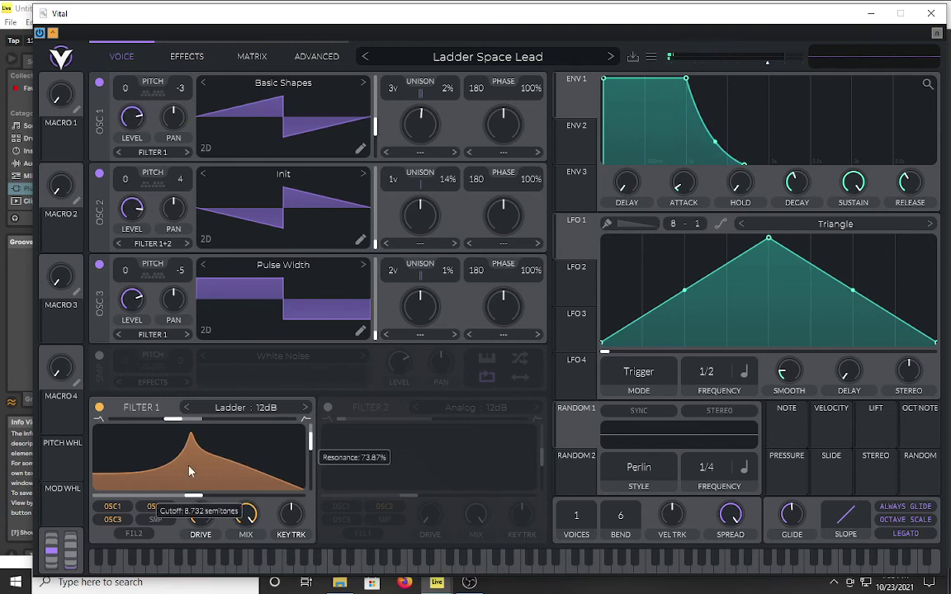